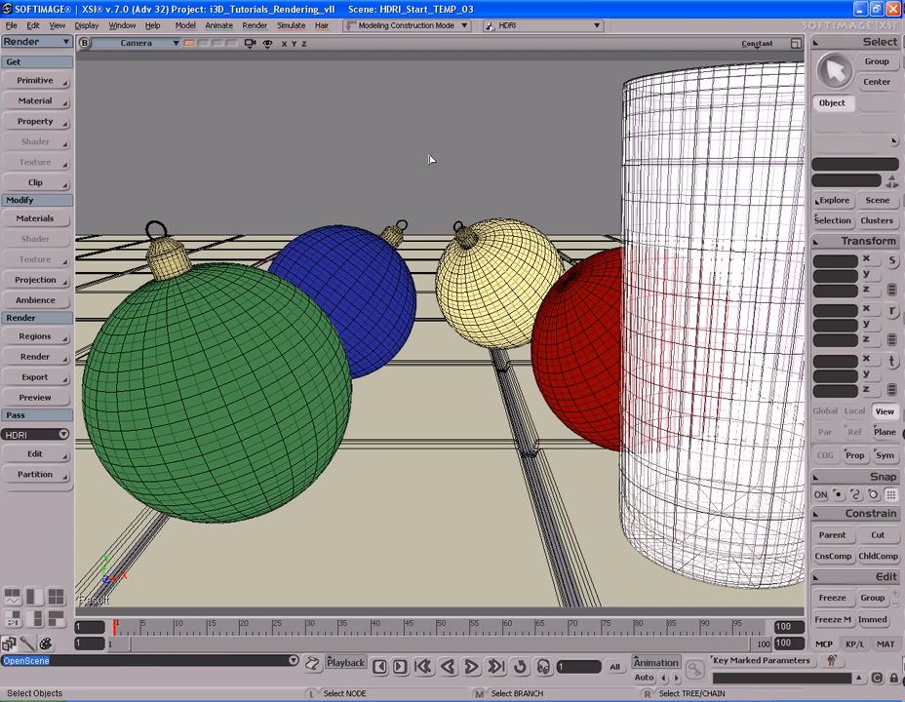
Step: Set the HDRI pass's lens option to Overwrite Camera Lens Shaders and load the mia_Bokeh_Lens preset from mental images
{"action": "left_click", "coordinate": [44, 357]}
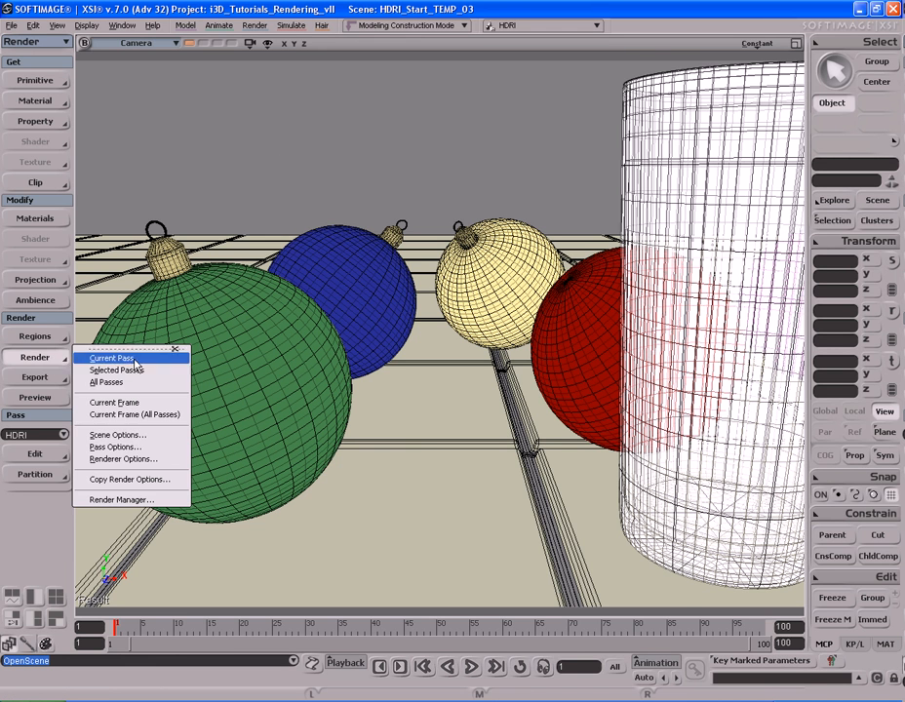
{"action": "left_click", "coordinate": [136, 448]}
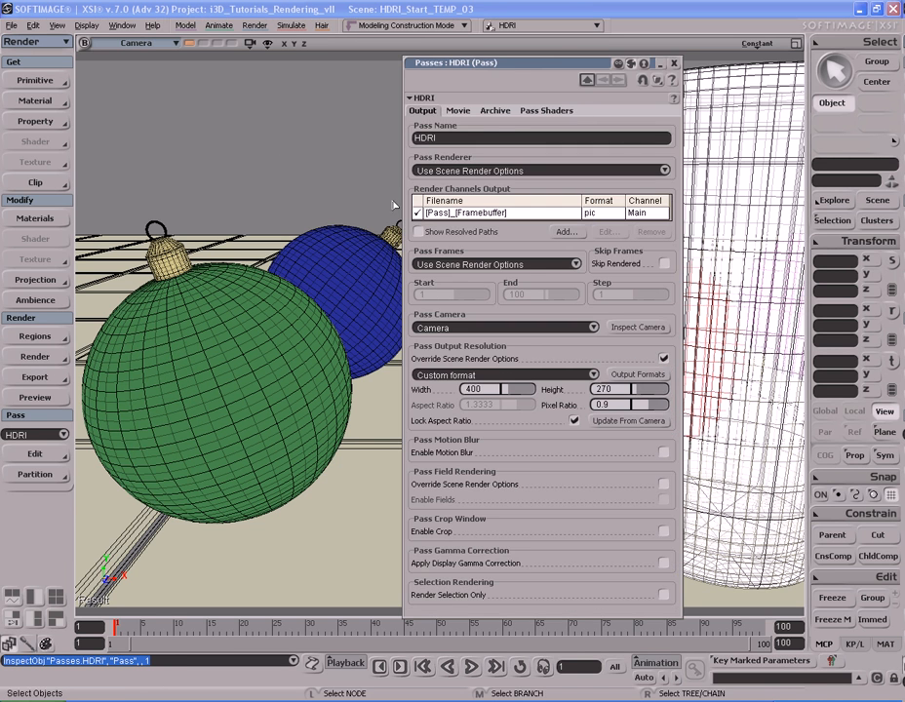
{"action": "left_click", "coordinate": [550, 112]}
{"action": "left_click", "coordinate": [468, 147]}
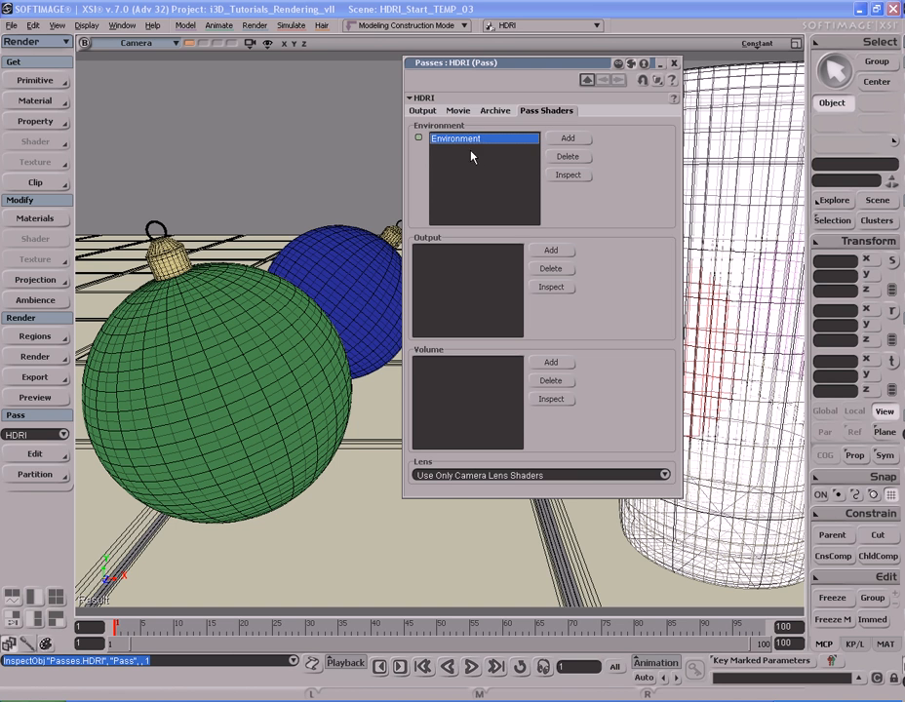
{"action": "left_click", "coordinate": [550, 476]}
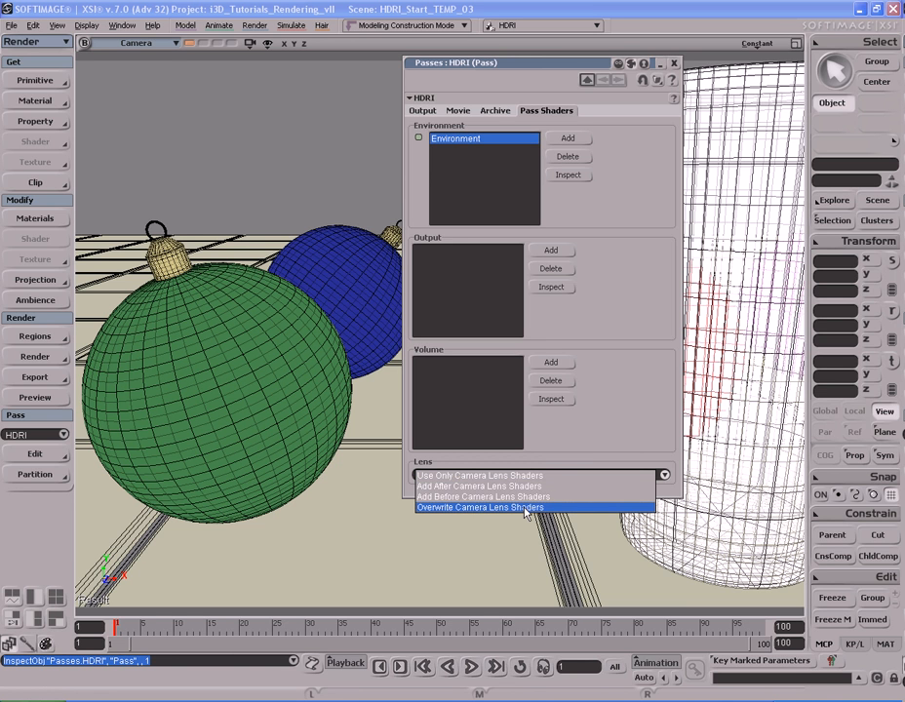
{"action": "left_click", "coordinate": [525, 507]}
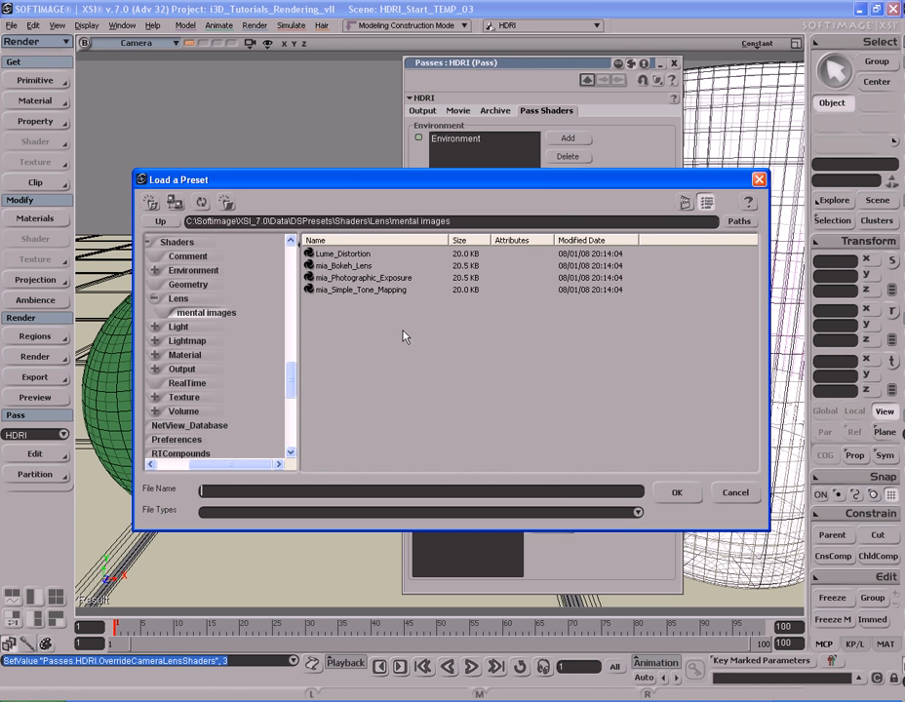
{"action": "left_click", "coordinate": [353, 267]}
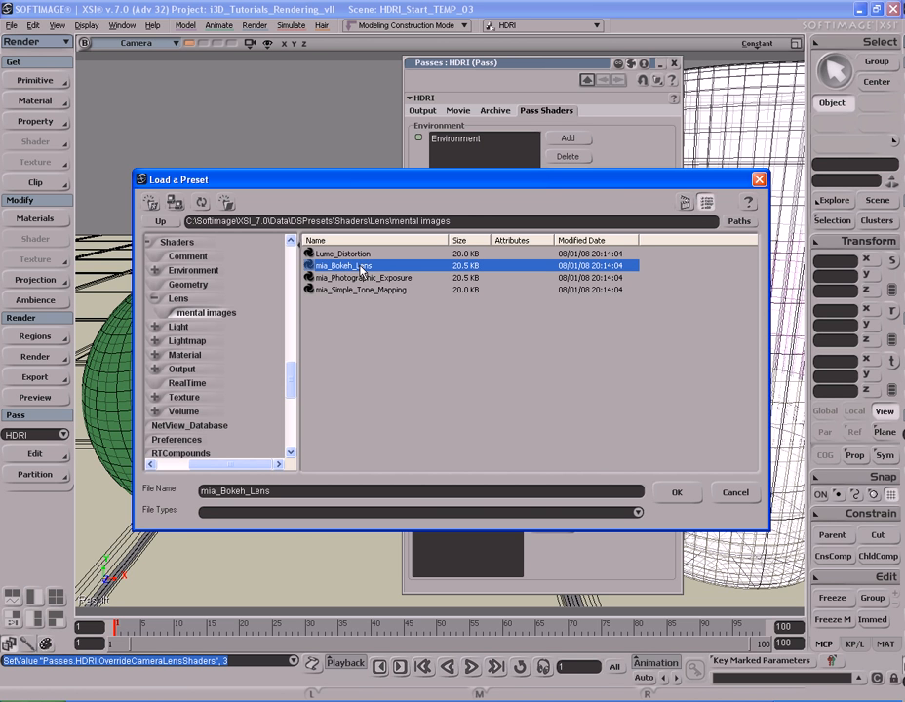
{"action": "double_click", "coordinate": [359, 266]}
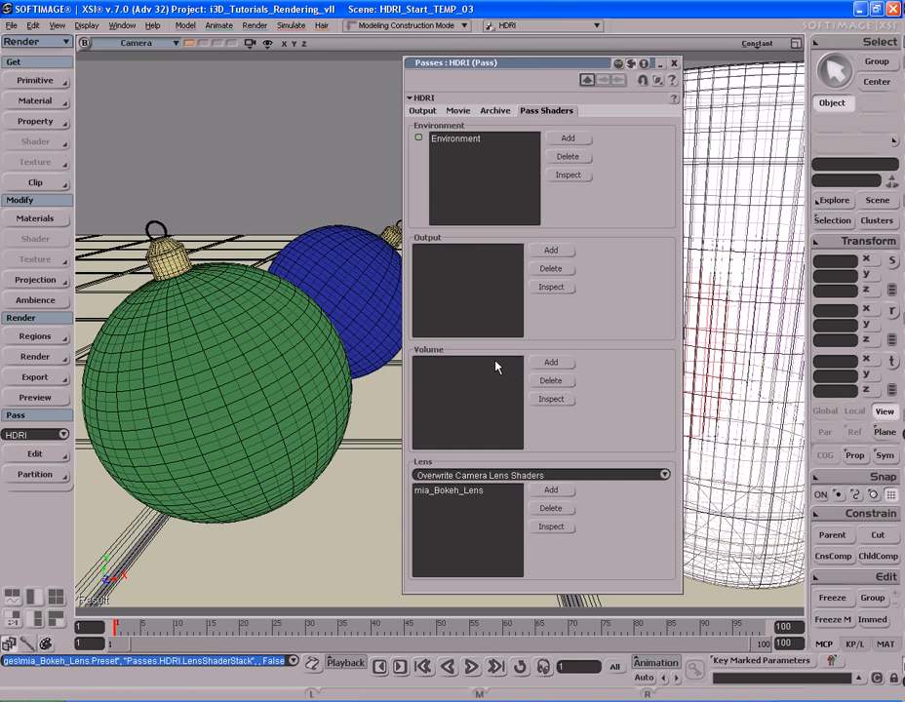
Step: Inspect the mia_Bokeh_Lens shader's properties and render a preview of the pass with its default settings
{"action": "double_click", "coordinate": [471, 492]}
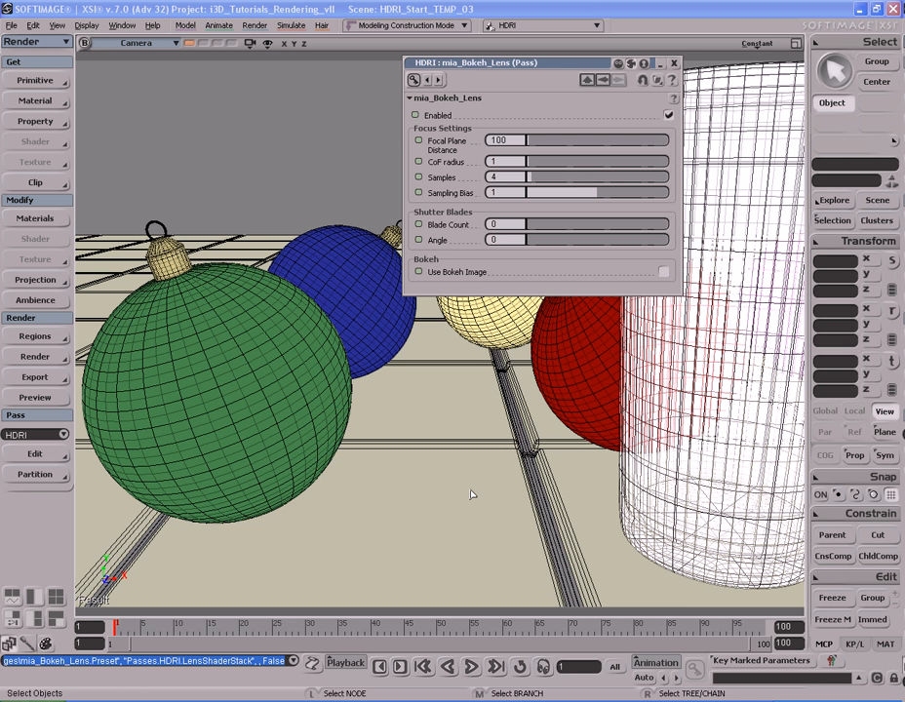
{"action": "left_click_drag", "start_coordinate": [556, 67], "coordinate": [552, 111]}
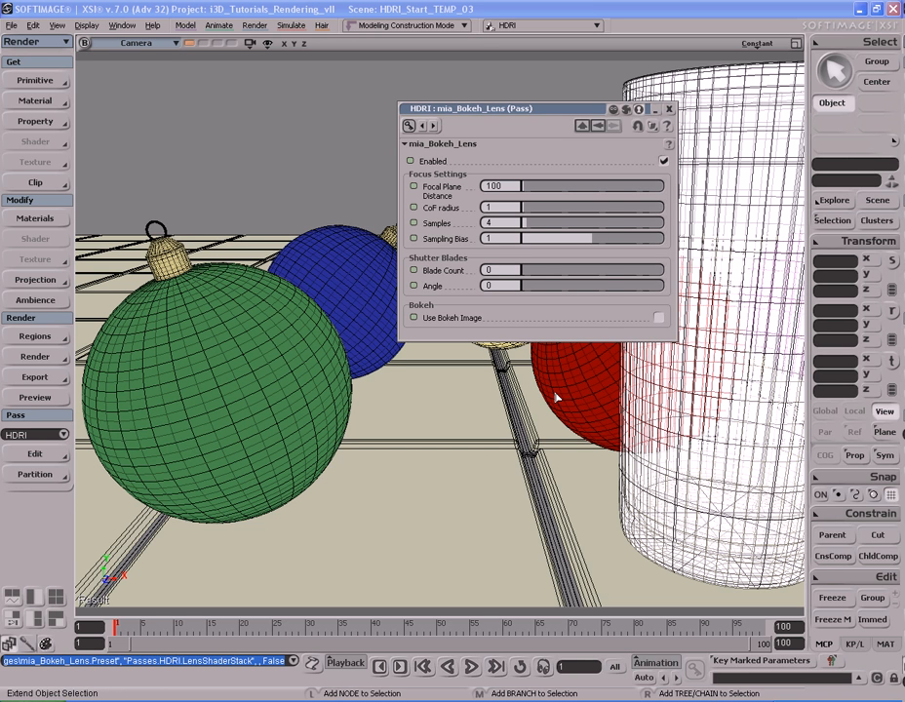
{"action": "key", "text": "shift+q"}
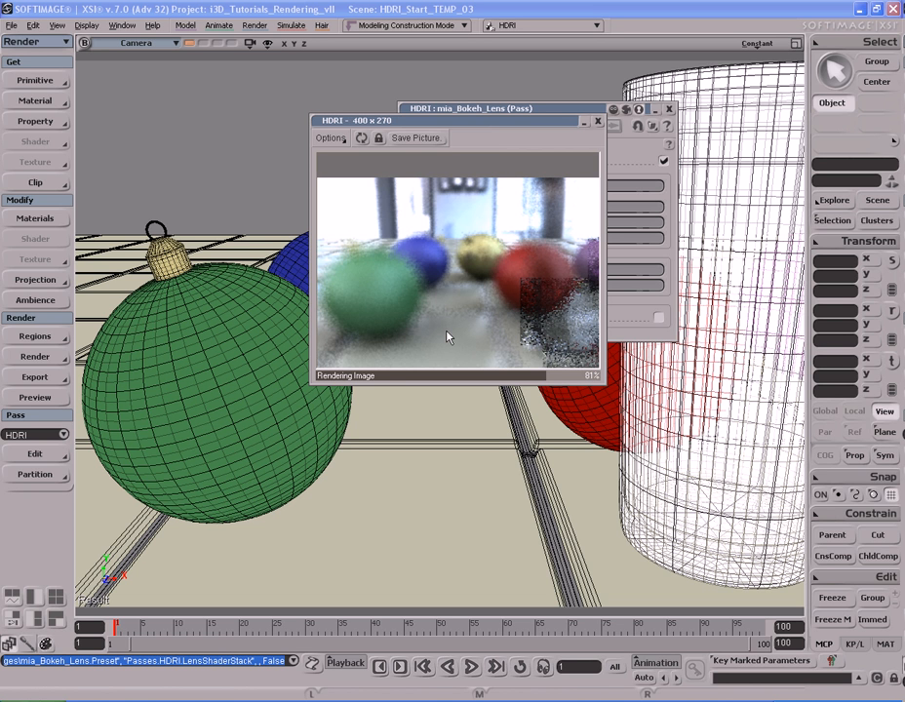
{"action": "left_click_drag", "start_coordinate": [521, 121], "coordinate": [301, 142]}
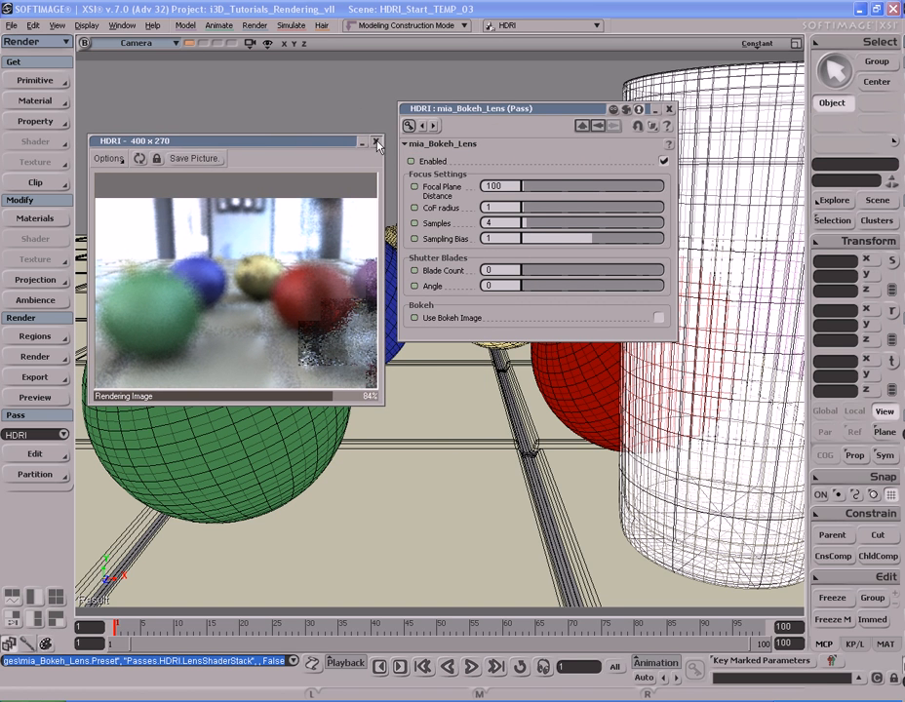
{"action": "left_click", "coordinate": [379, 142]}
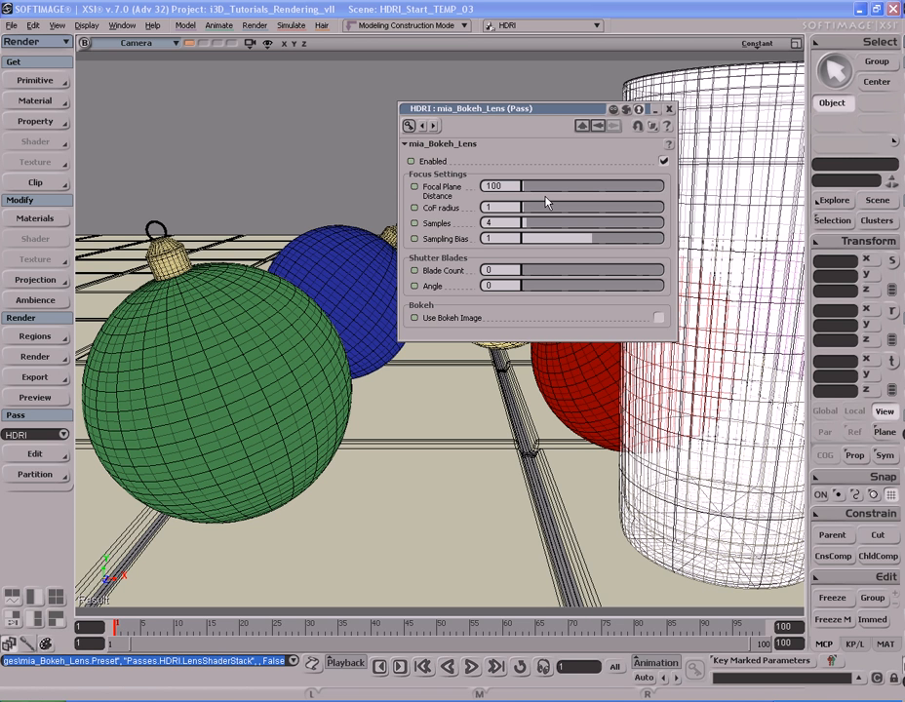
Step: Set the bokeh lens shader's Focal Plane Distance to 65 and render a preview
{"action": "left_click", "coordinate": [502, 185]}
{"action": "left_click", "coordinate": [509, 186]}
{"action": "double_click", "coordinate": [547, 110]}
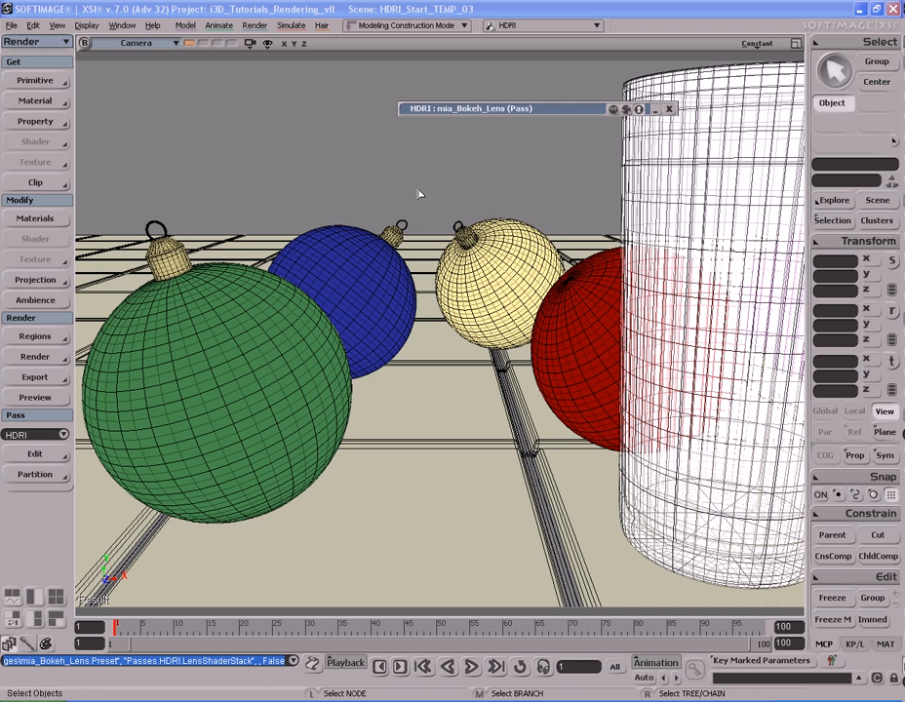
{"action": "double_click", "coordinate": [537, 109]}
{"action": "left_click", "coordinate": [512, 187]}
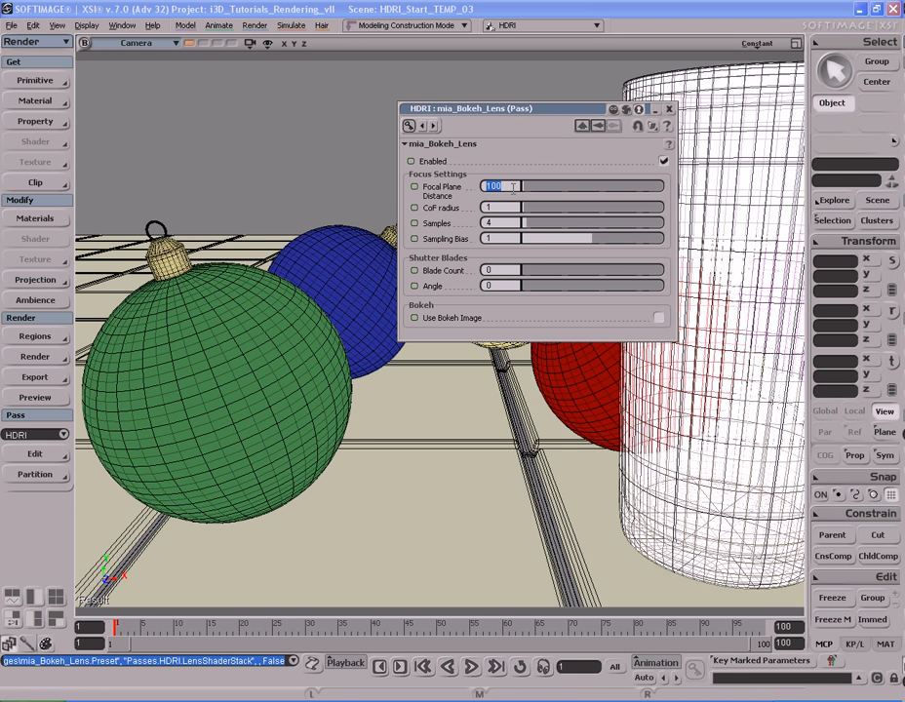
{"action": "type", "text": "65"}
{"action": "key", "text": "Return"}
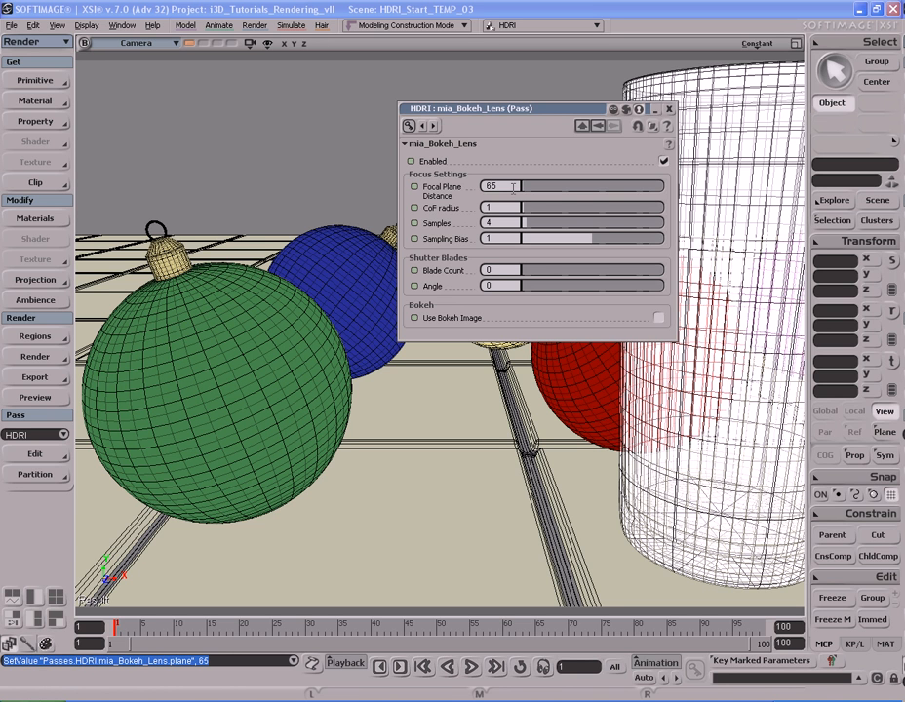
{"action": "key", "text": "q"}
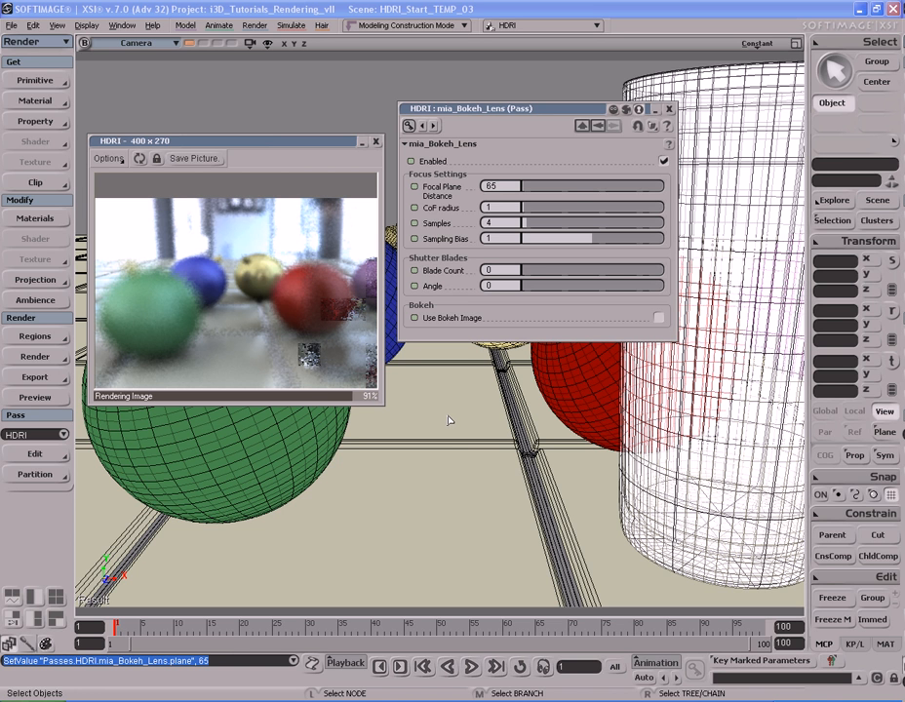
Step: Reduce the bokeh lens shader's CoF radius to 0.1
{"action": "left_click", "coordinate": [509, 207]}
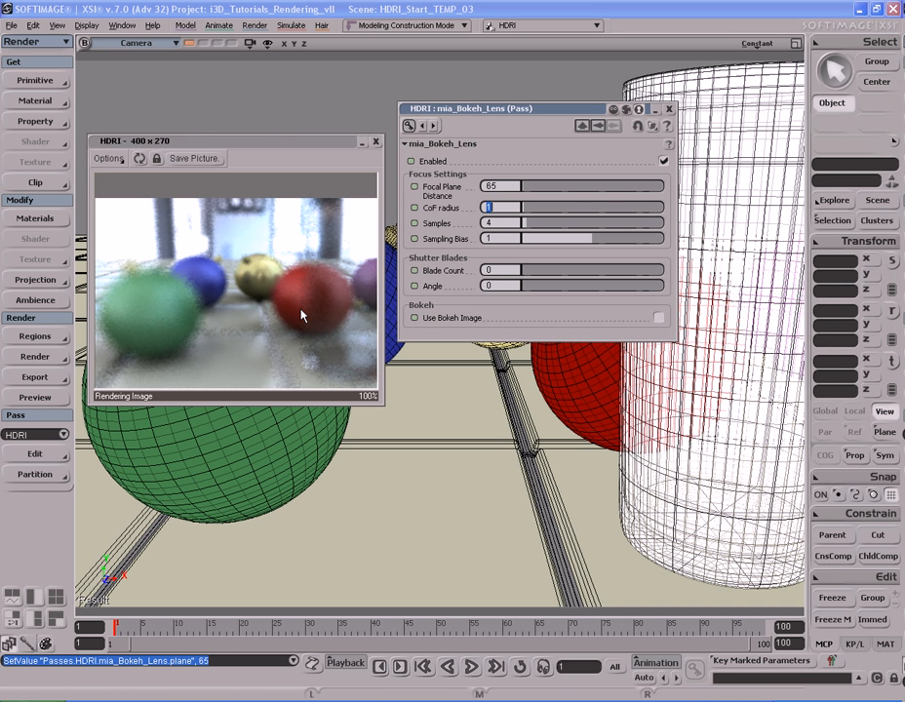
{"action": "left_click", "coordinate": [503, 207]}
{"action": "double_click", "coordinate": [509, 207]}
{"action": "type", "text": "0.1"}
{"action": "key", "text": "Return"}
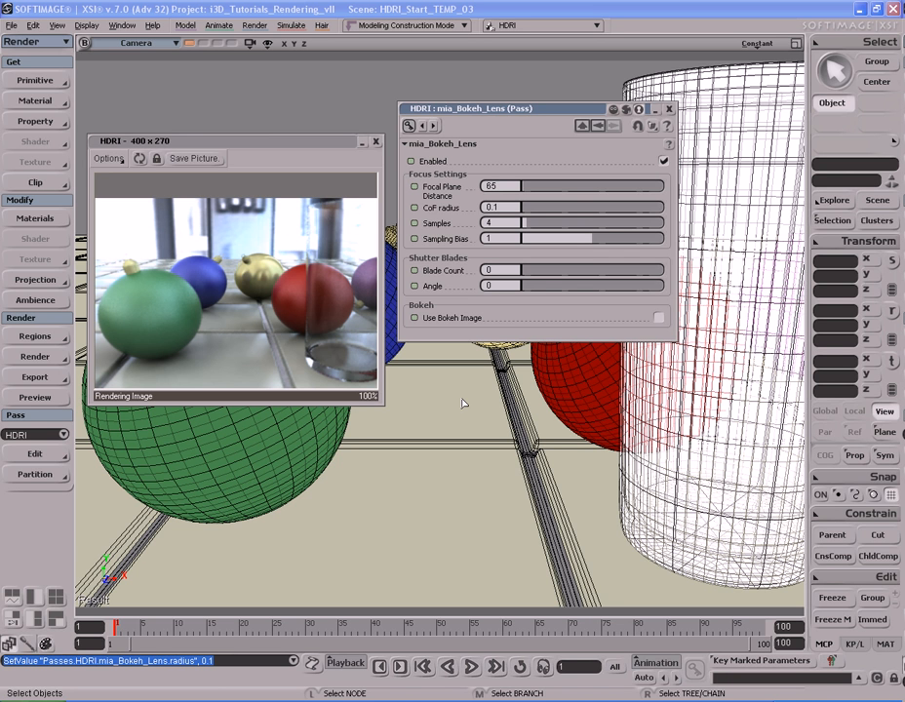
Step: Review the lens shader's Samples, Sampling Bias, Blade Count and Angle settings
{"action": "left_click", "coordinate": [488, 222]}
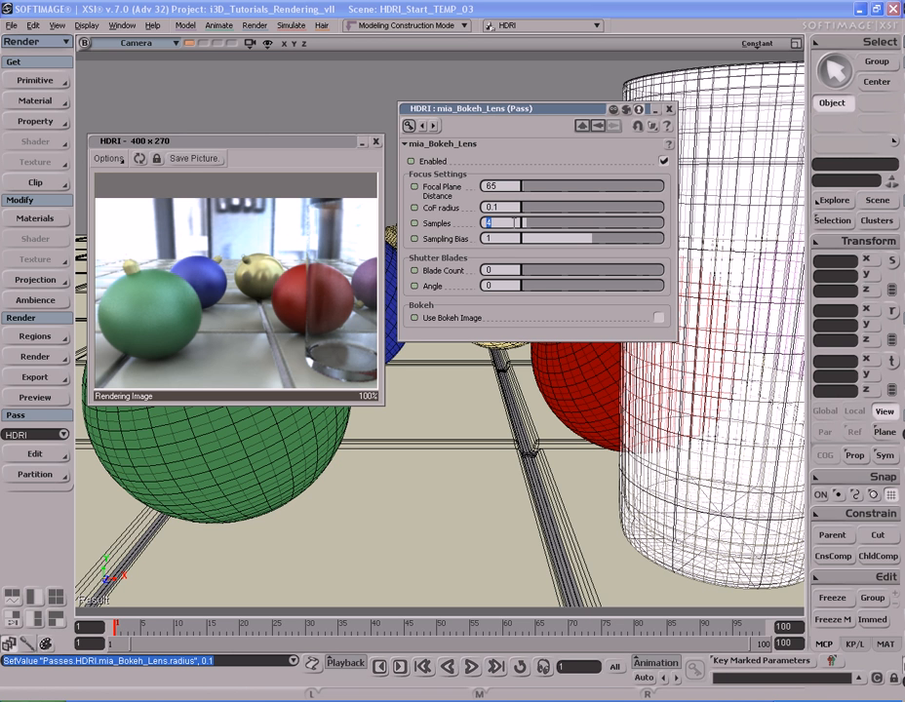
{"action": "left_click", "coordinate": [511, 238]}
{"action": "left_click", "coordinate": [508, 270]}
{"action": "left_click", "coordinate": [511, 284]}
{"action": "left_click", "coordinate": [510, 254]}
{"action": "left_click", "coordinate": [515, 239]}
{"action": "key", "text": "Return"}
{"action": "left_click", "coordinate": [512, 239]}
{"action": "left_click", "coordinate": [513, 238]}
{"action": "left_click", "coordinate": [510, 270]}
{"action": "left_click", "coordinate": [510, 284]}
Step: Enable Use Bokeh Image on the lens shader and render a preview of the pass
{"action": "left_click", "coordinate": [659, 319]}
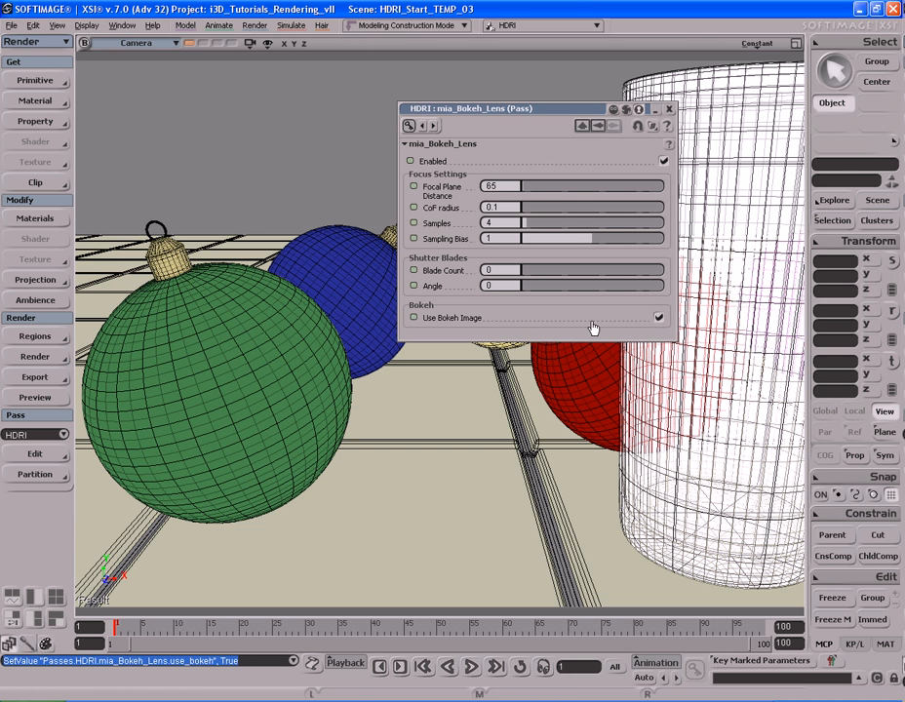
{"action": "left_click", "coordinate": [659, 318]}
{"action": "left_click", "coordinate": [659, 318]}
{"action": "left_click", "coordinate": [659, 318]}
{"action": "left_click", "coordinate": [659, 318]}
{"action": "left_click", "coordinate": [659, 318]}
{"action": "left_click", "coordinate": [659, 318]}
{"action": "left_click", "coordinate": [659, 318]}
{"action": "left_click", "coordinate": [659, 318]}
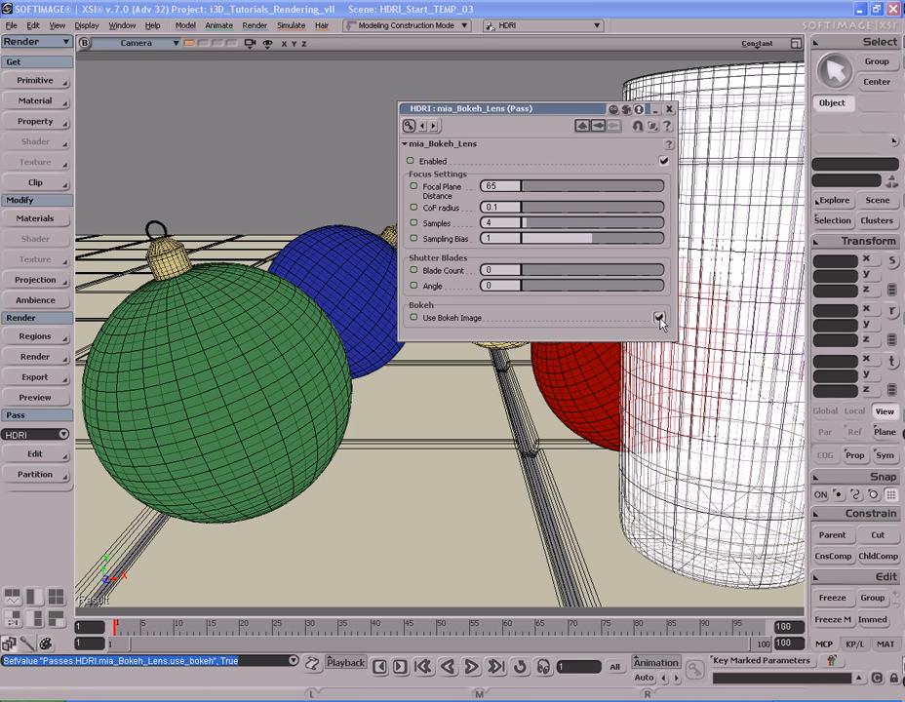
{"action": "key", "text": "shift+q"}
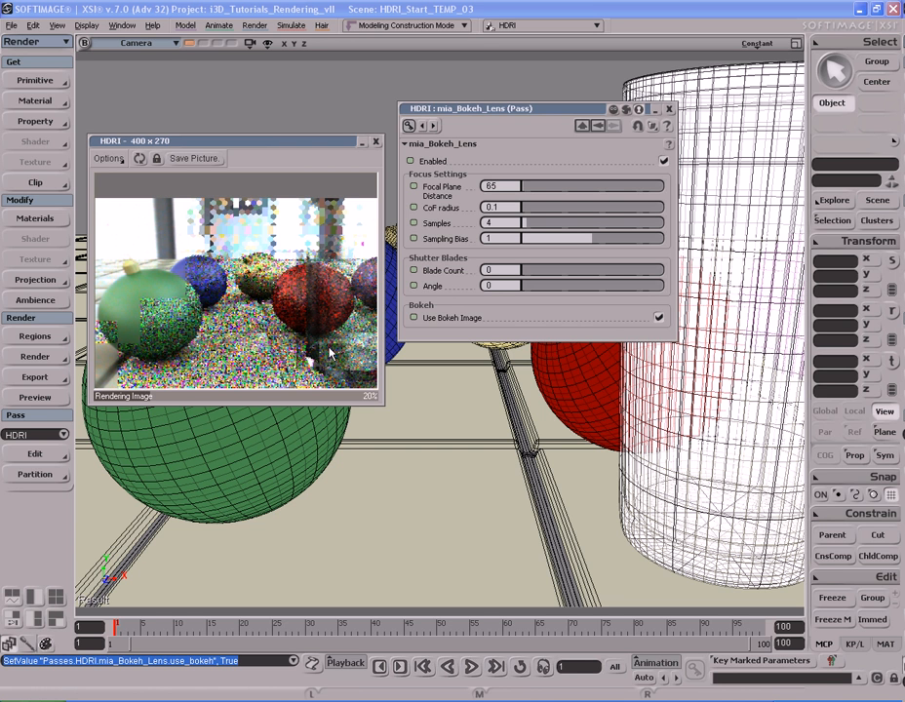
Step: Close the preview, disable Use Bokeh Image and render a reference preview without it
{"action": "left_click", "coordinate": [376, 143]}
{"action": "left_click", "coordinate": [659, 318]}
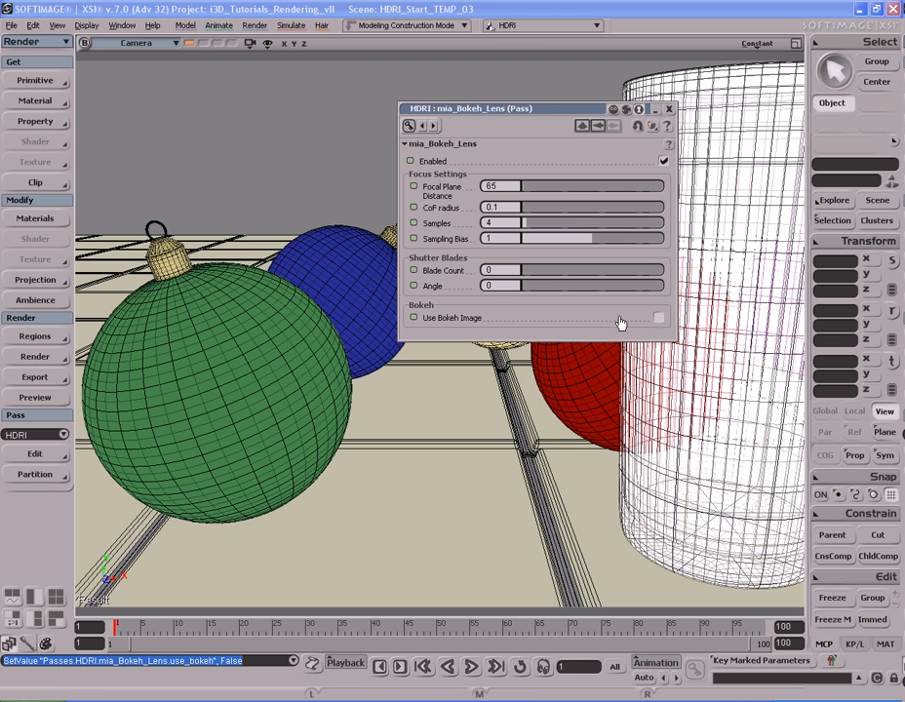
{"action": "key", "text": "q"}
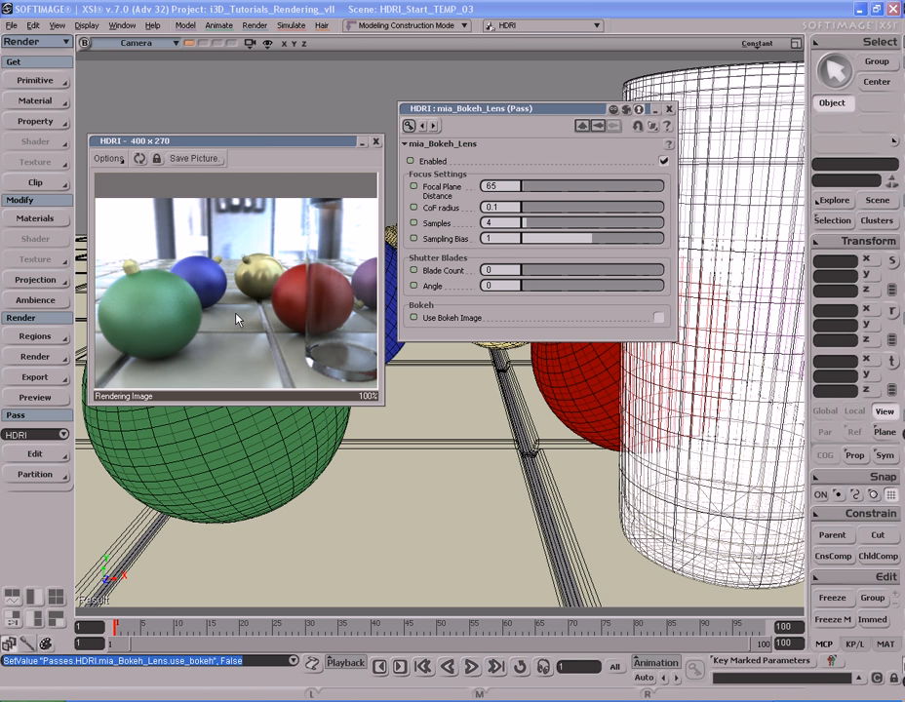
Step: Enable Use Bokeh Image and render a second preview, placed below the first for comparison
{"action": "left_click", "coordinate": [659, 318]}
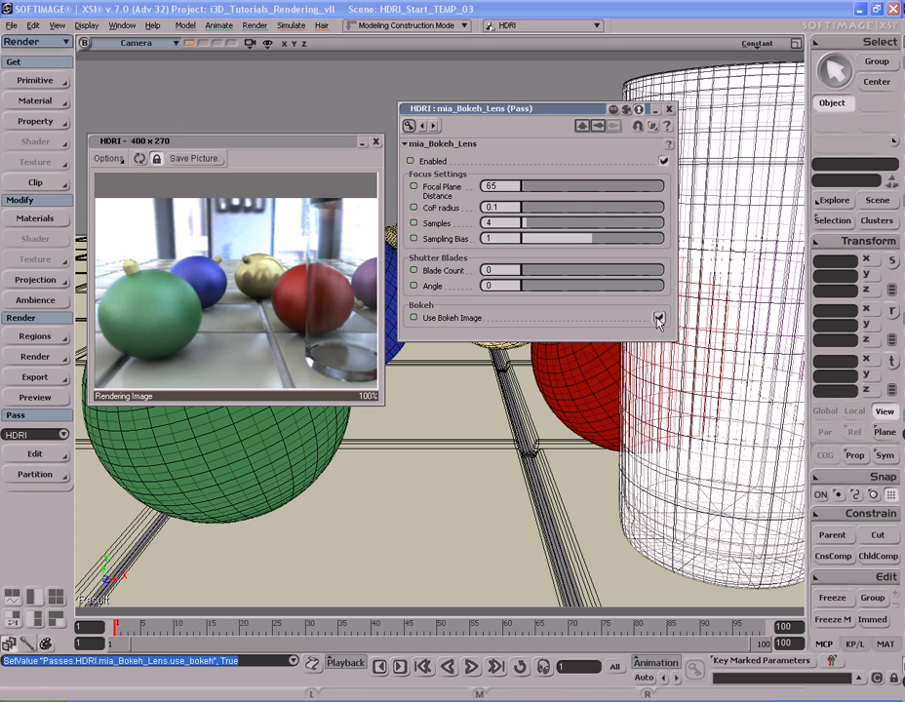
{"action": "left_click_drag", "start_coordinate": [215, 149], "coordinate": [209, 71]}
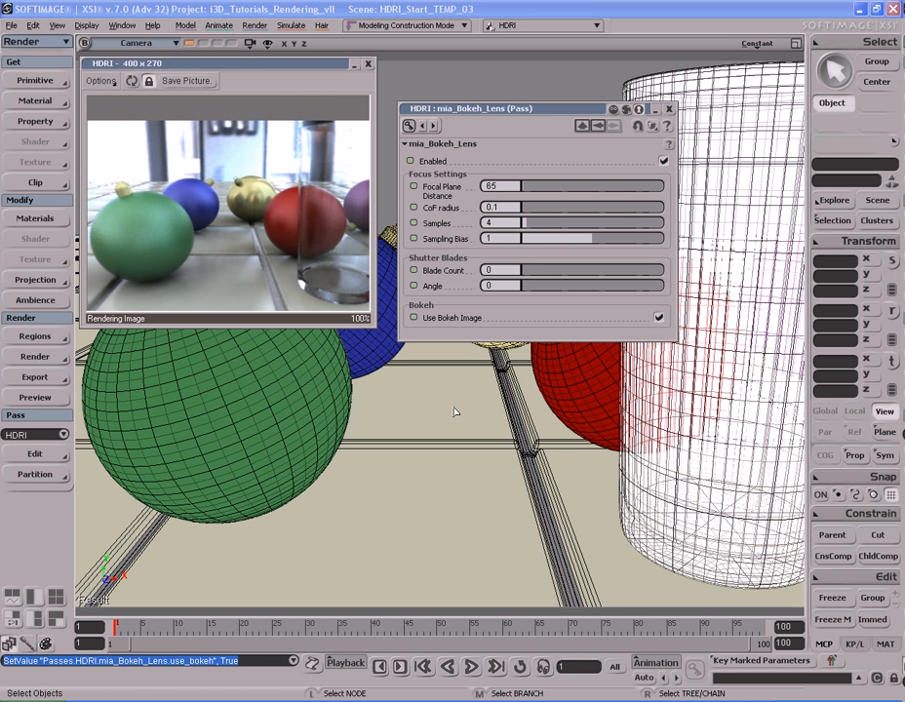
{"action": "key", "text": "shift+q"}
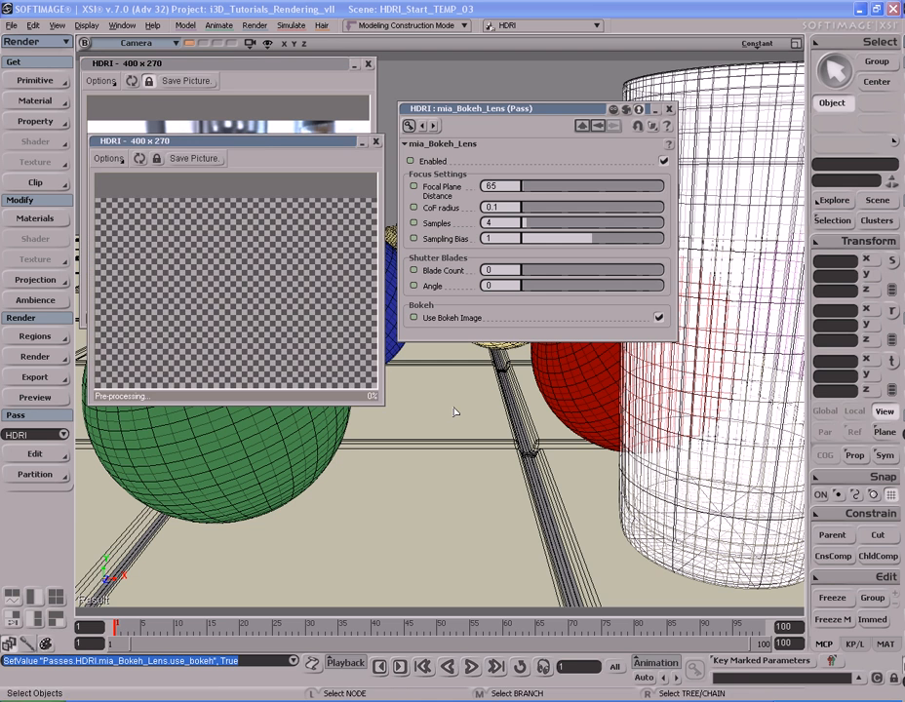
{"action": "left_click_drag", "start_coordinate": [264, 144], "coordinate": [255, 332]}
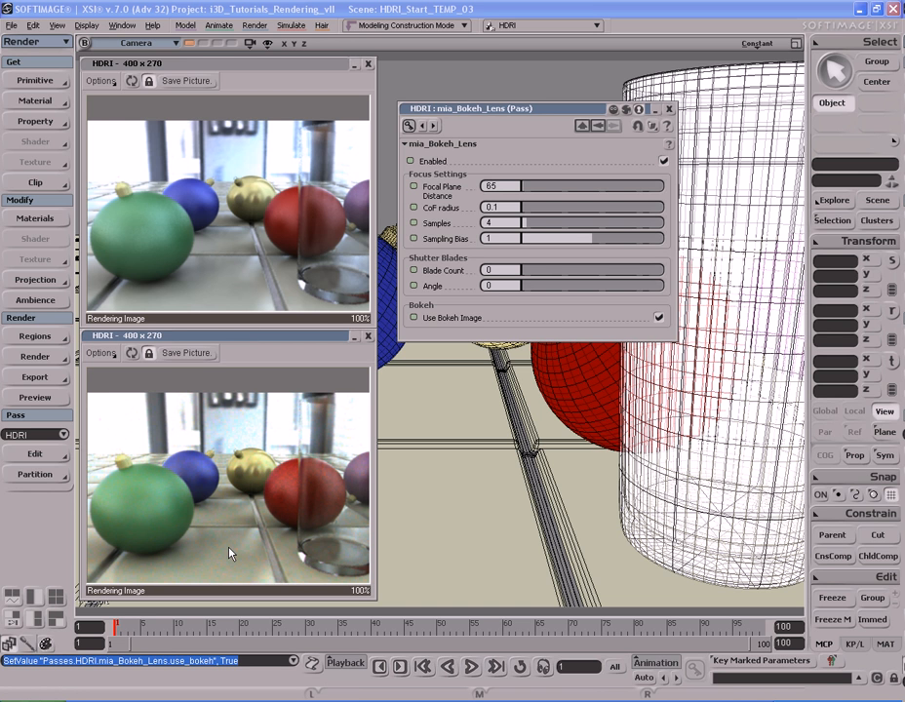
Step: Close both render previews and the mia_Bokeh_Lens properties
{"action": "left_click", "coordinate": [368, 64]}
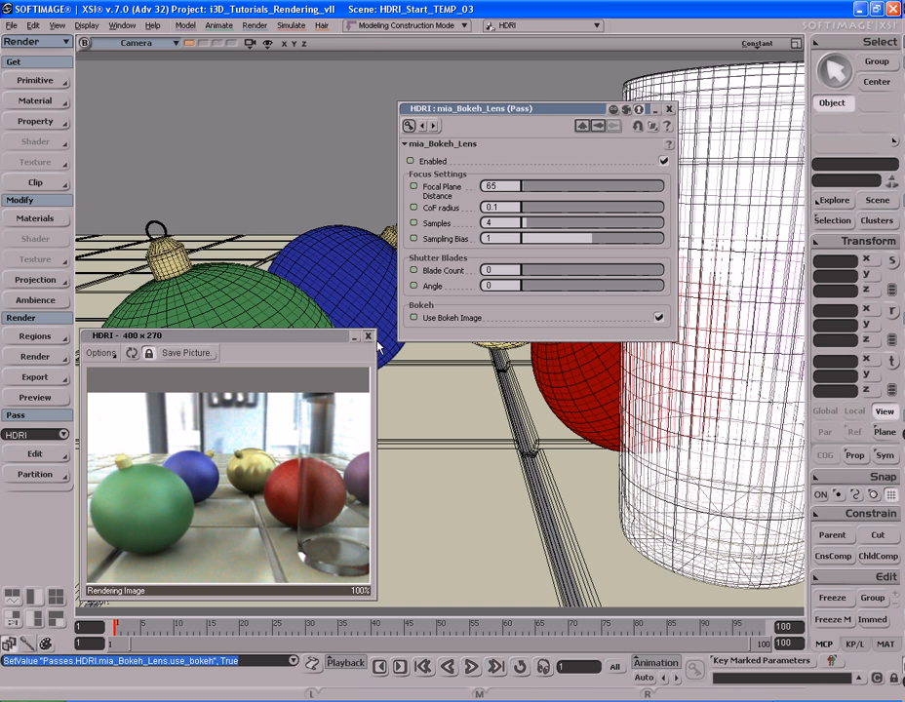
{"action": "left_click", "coordinate": [368, 337]}
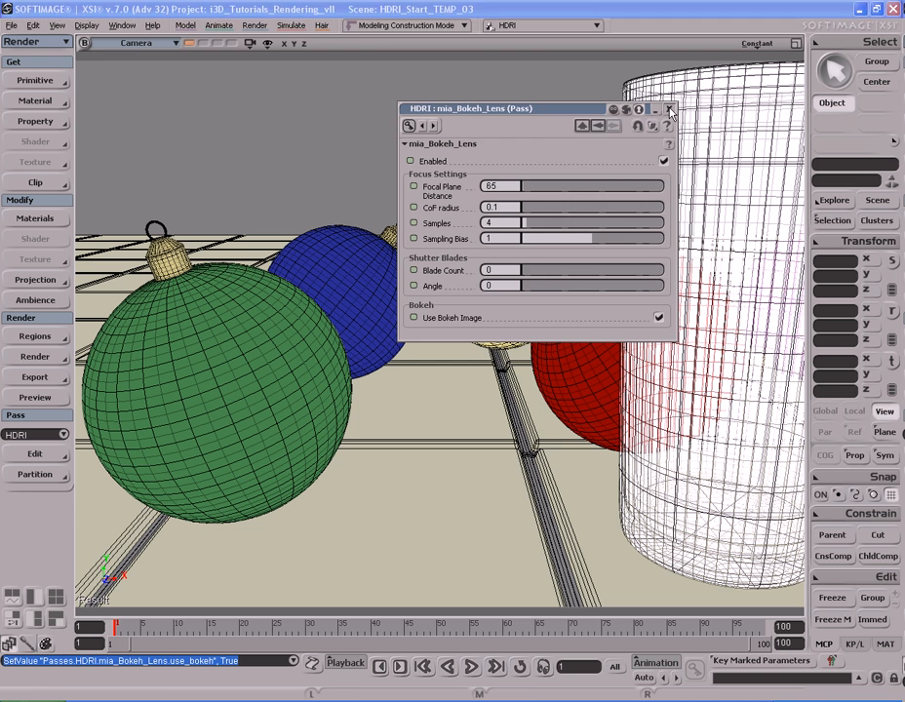
{"action": "left_click", "coordinate": [668, 110]}
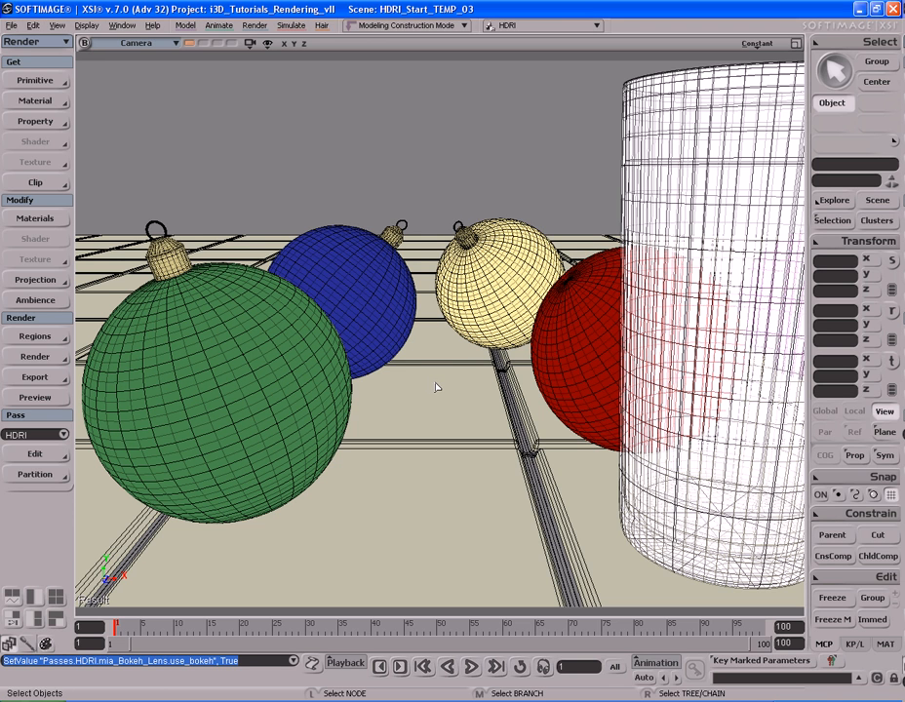
Step: Select the HDRI pass in the Explorer's pass view and open its shader network in the Render Tree
{"action": "key", "text": "8"}
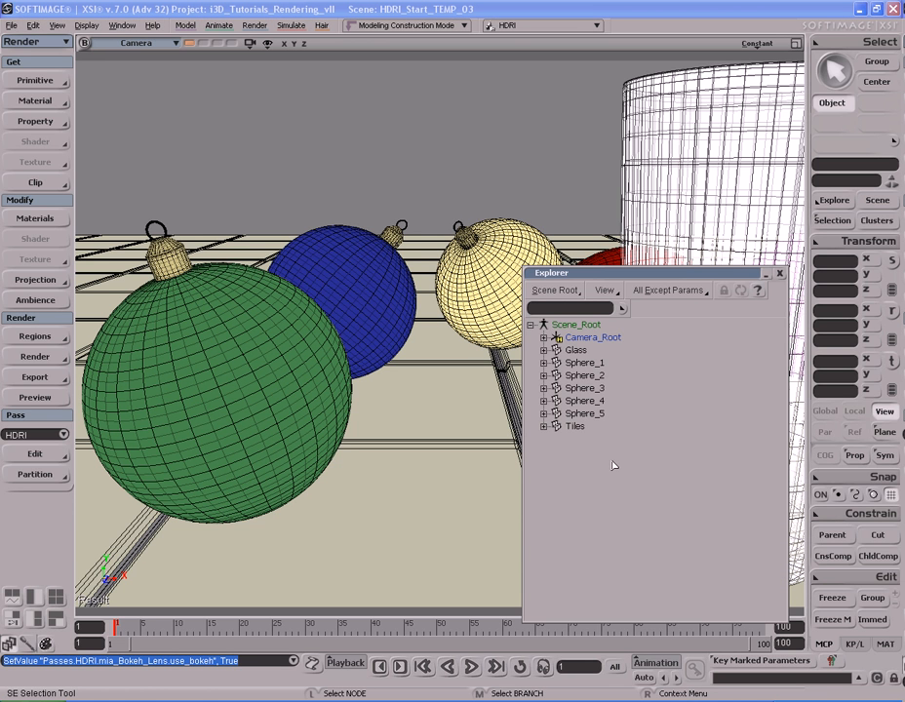
{"action": "key", "text": "p"}
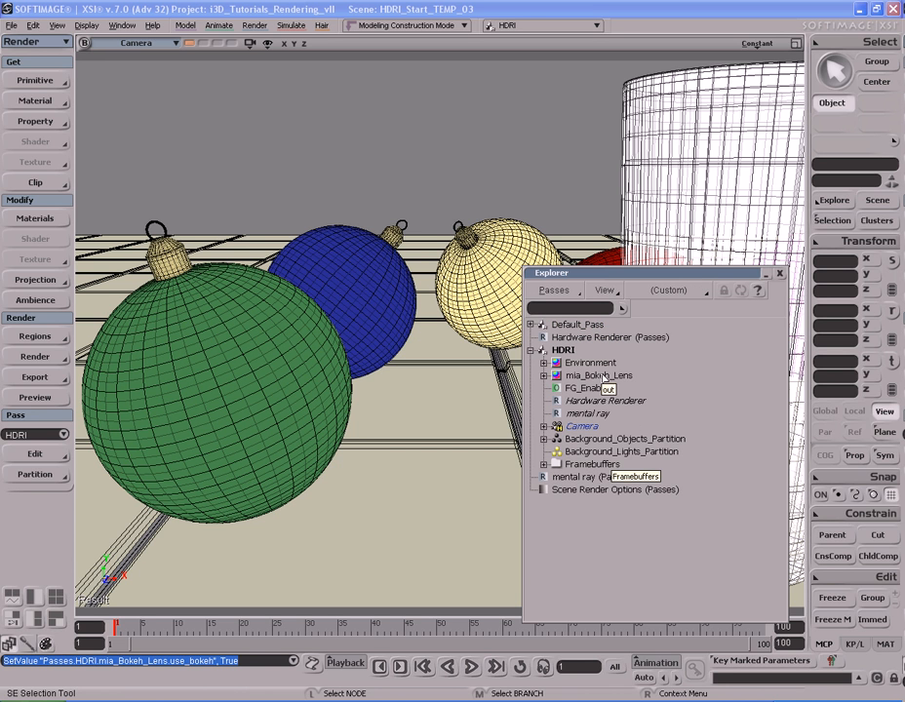
{"action": "left_click", "coordinate": [565, 350]}
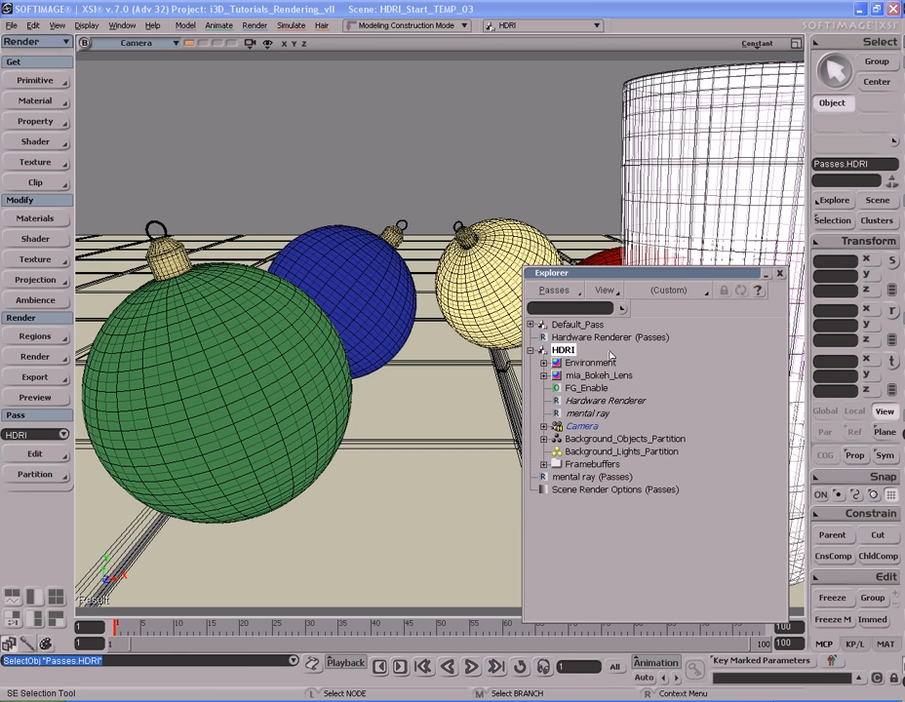
{"action": "key", "text": "7"}
{"action": "left_click", "coordinate": [780, 274]}
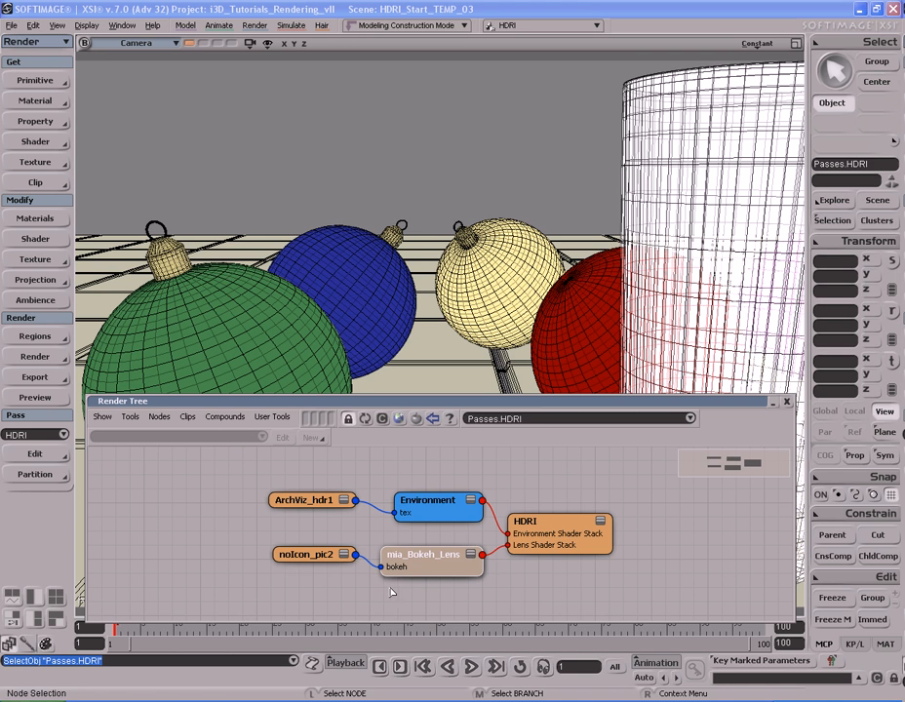
Step: Review the mia_Bokeh_Lens settings and its connected noIcon_pic2 image clip, and close the properties
{"action": "left_click_drag", "start_coordinate": [312, 554], "coordinate": [302, 552]}
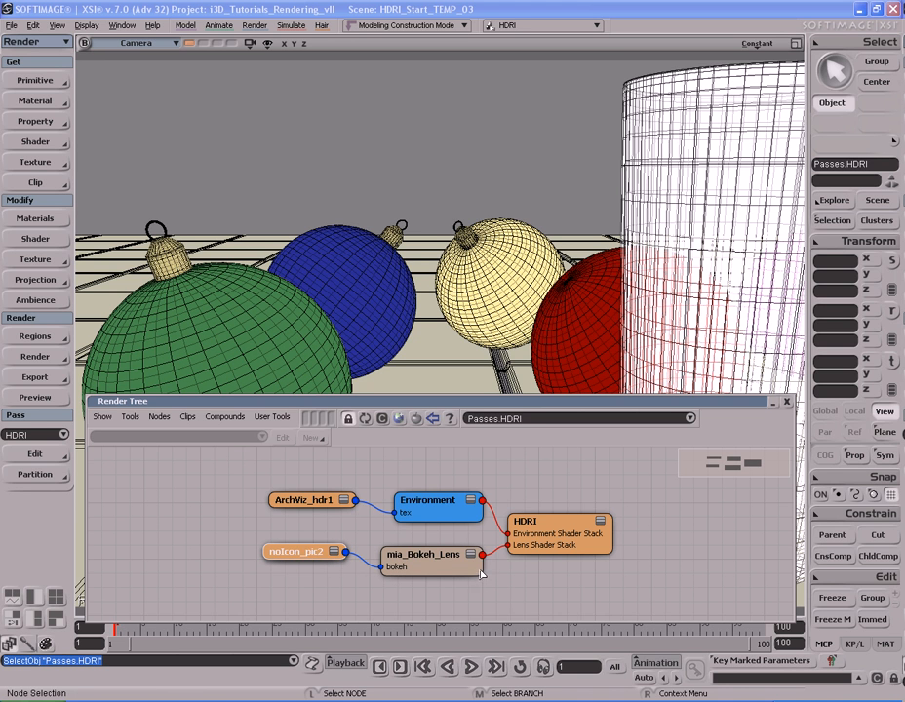
{"action": "left_click", "coordinate": [431, 570]}
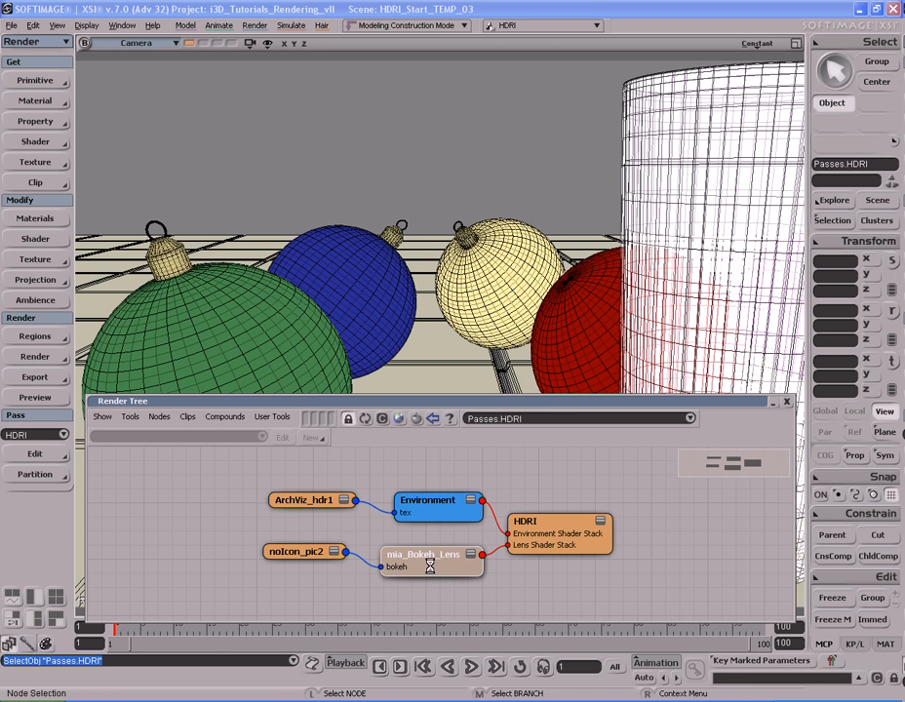
{"action": "double_click", "coordinate": [431, 570]}
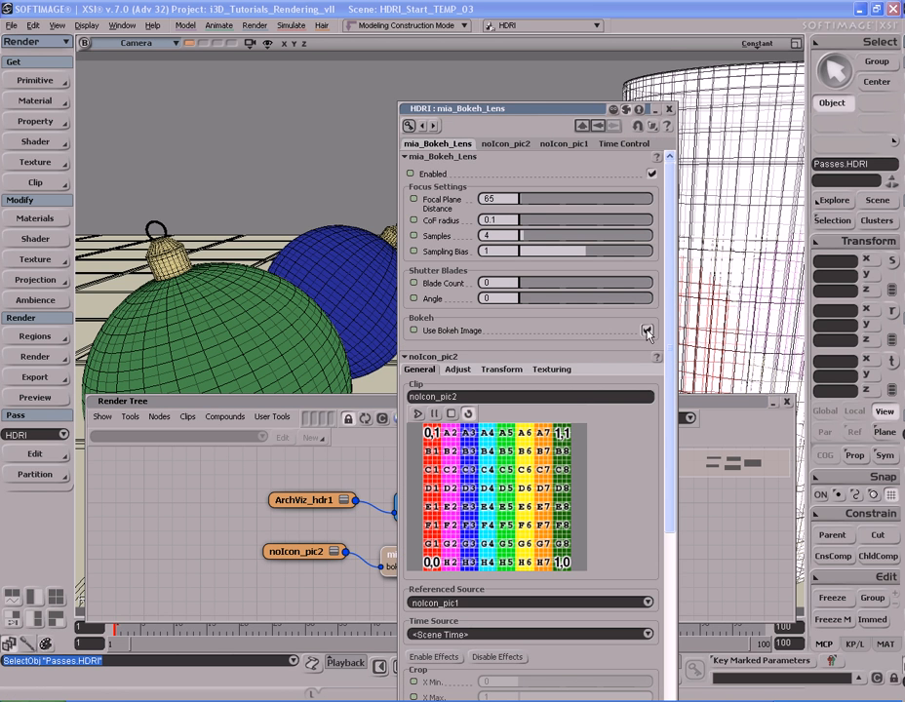
{"action": "left_click_drag", "start_coordinate": [541, 108], "coordinate": [541, 11]}
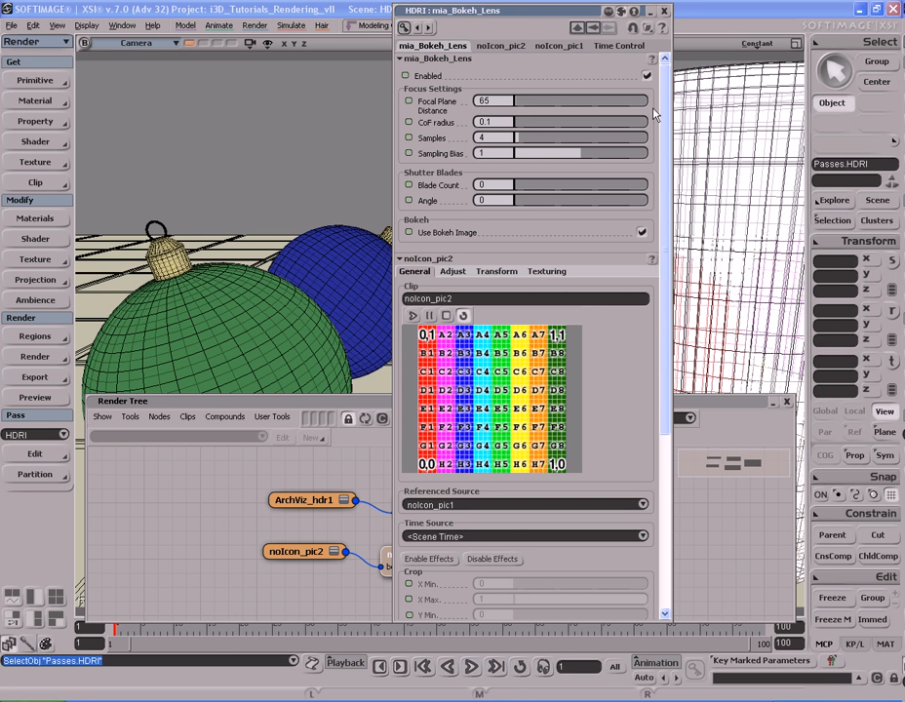
{"action": "left_click", "coordinate": [663, 11]}
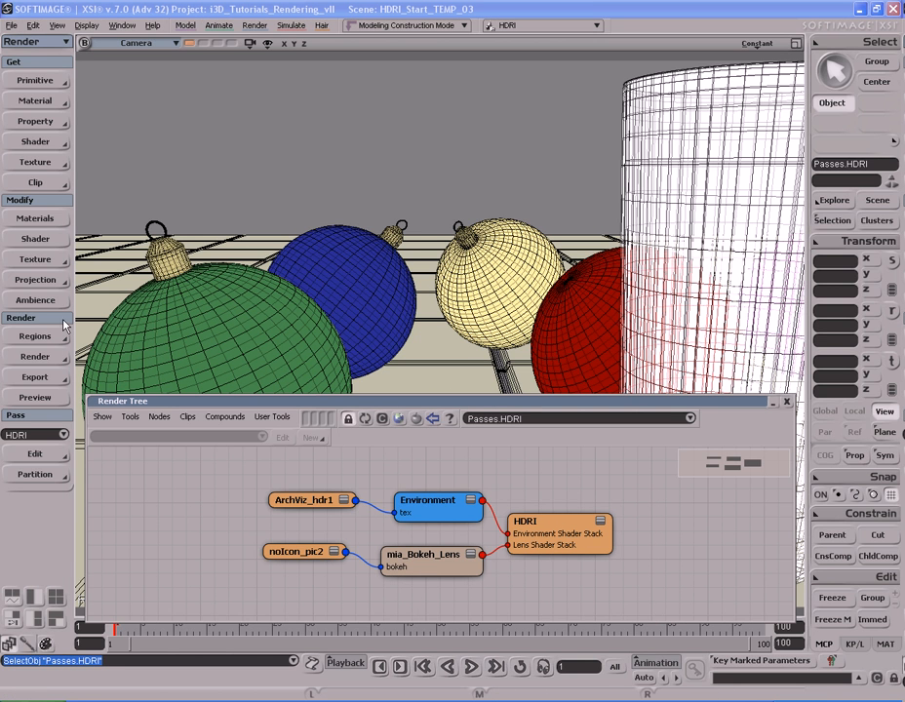
Step: Create a new image clip from the file bokehMap.tga in the project's Pictures folder
{"action": "left_click", "coordinate": [58, 183]}
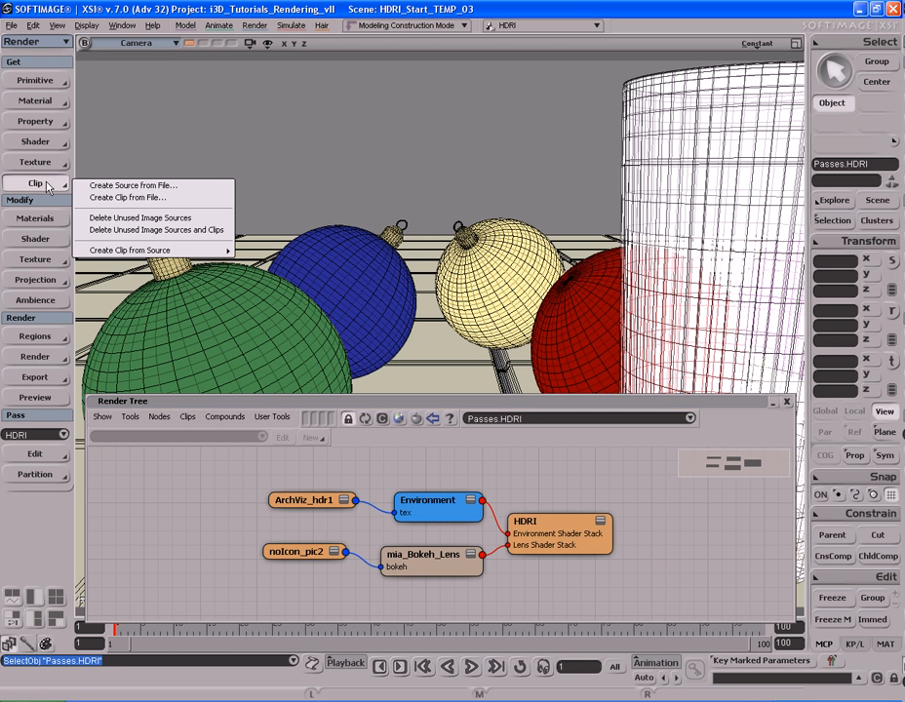
{"action": "left_click", "coordinate": [158, 198]}
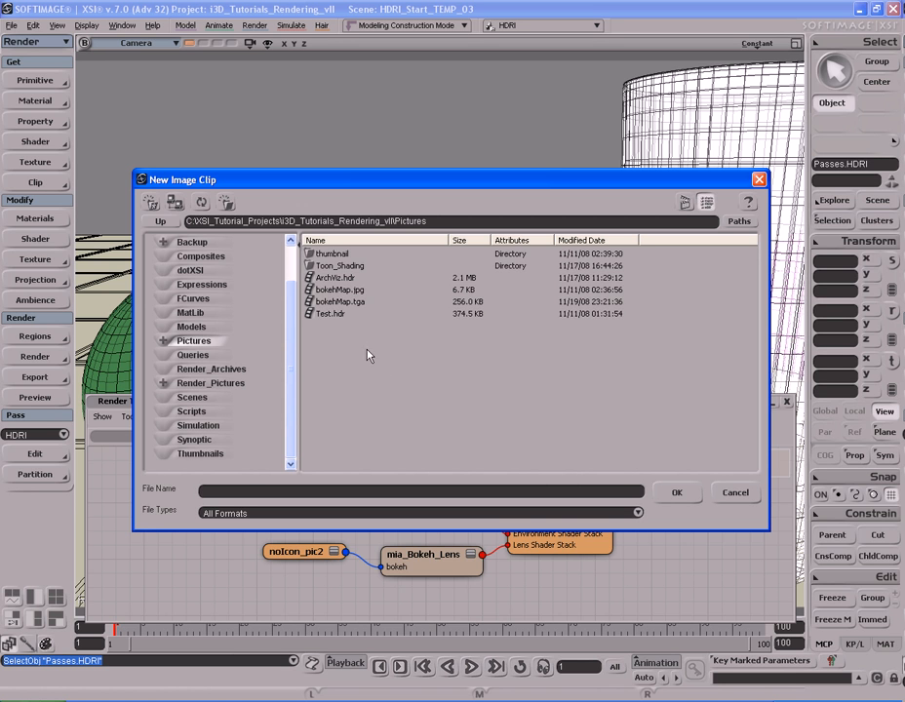
{"action": "left_click", "coordinate": [342, 302]}
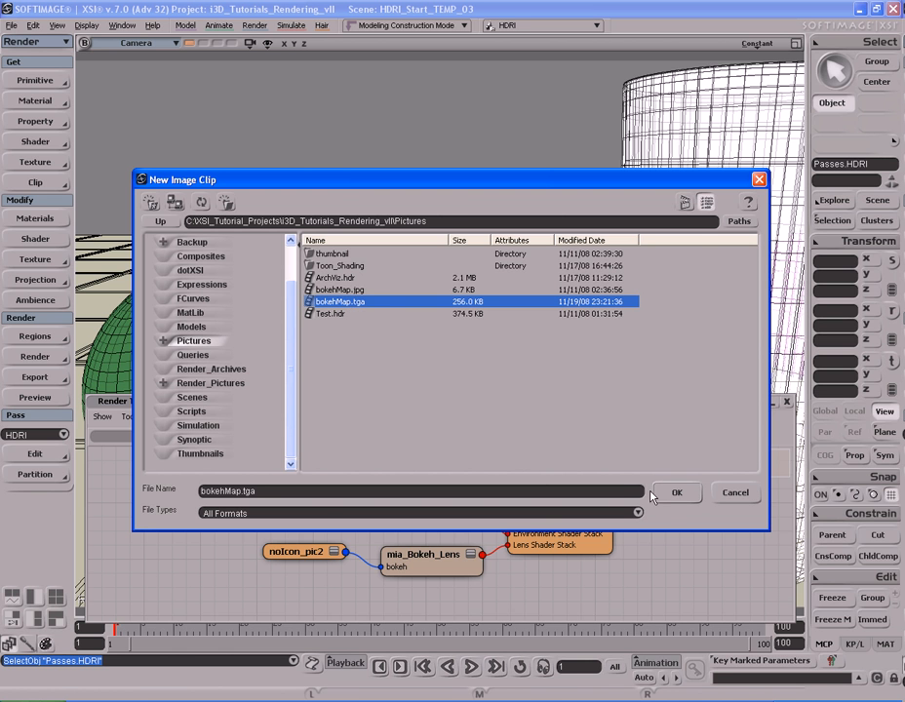
{"action": "left_click", "coordinate": [675, 492]}
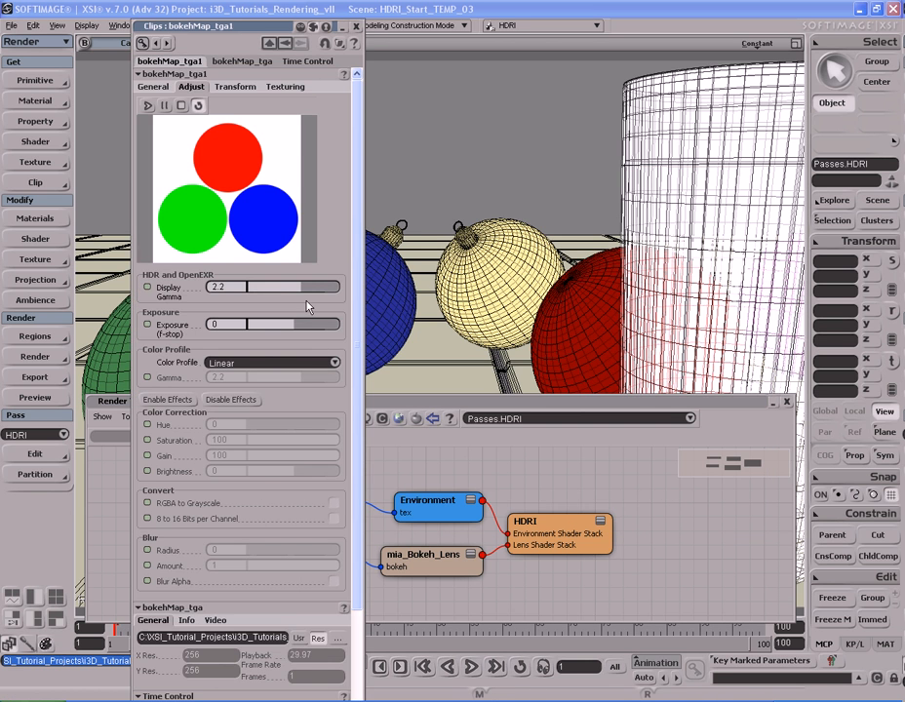
Step: Inspect the alpha channel of the bokehMap image in the clip preview and restore the display to all channels
{"action": "right_click", "coordinate": [244, 173]}
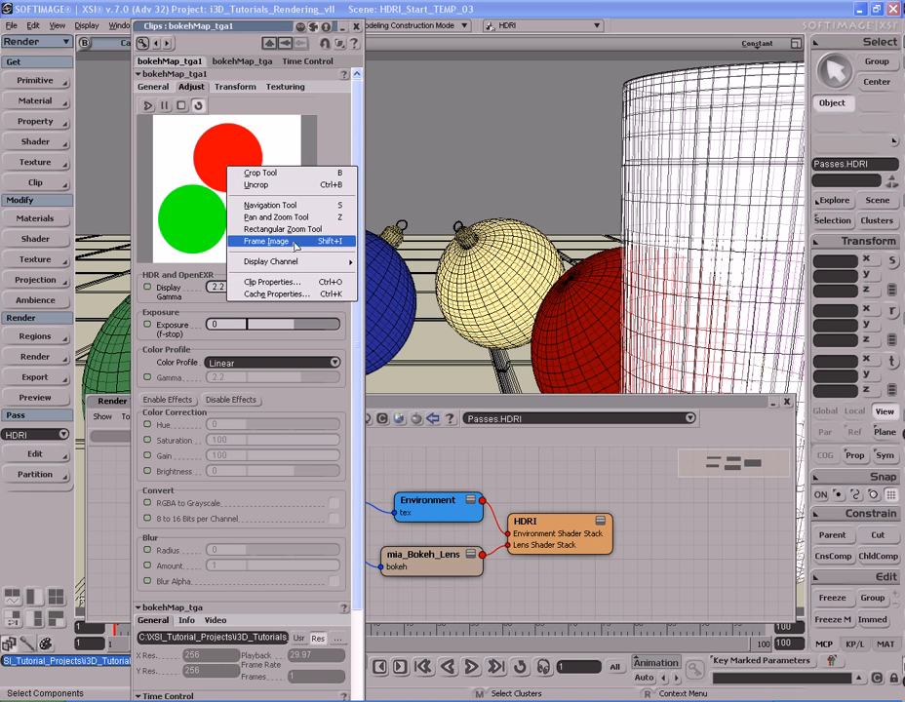
{"action": "mouse_move", "coordinate": [346, 261]}
{"action": "left_click", "coordinate": [382, 318]}
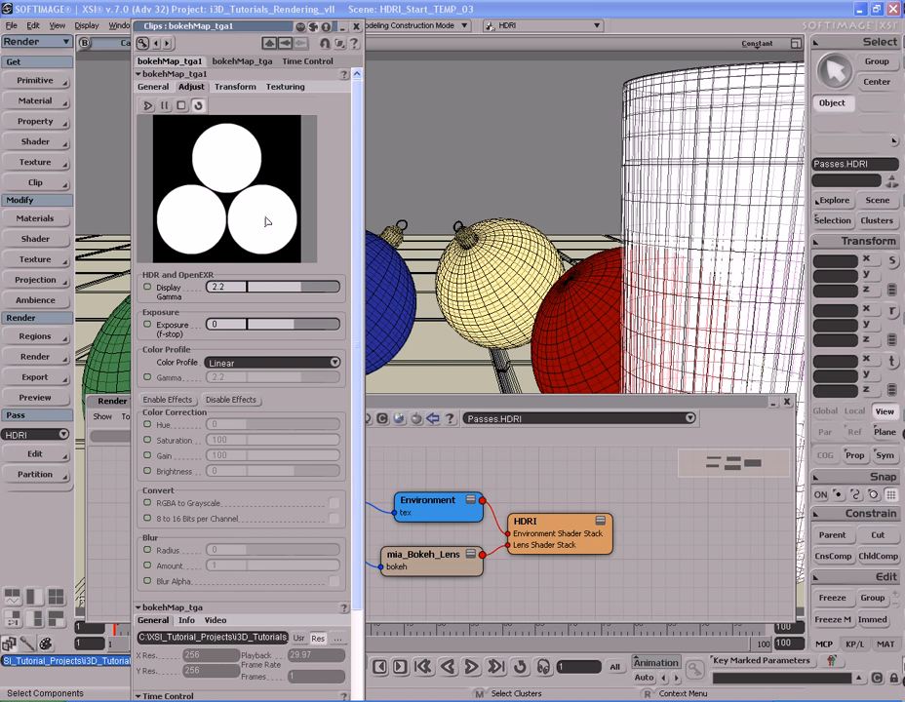
{"action": "right_click", "coordinate": [236, 170]}
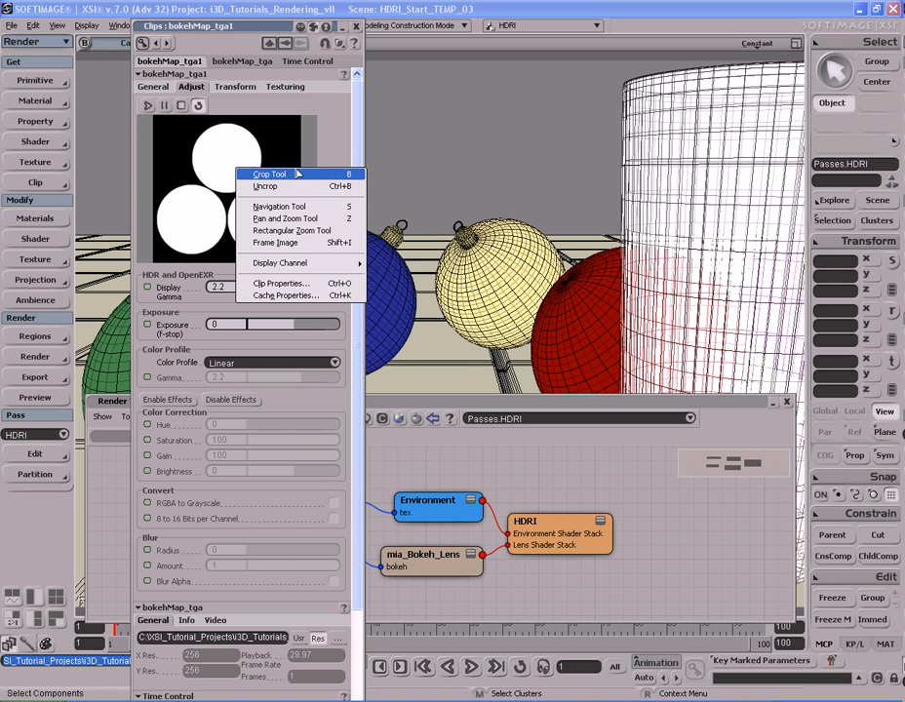
{"action": "mouse_move", "coordinate": [306, 263]}
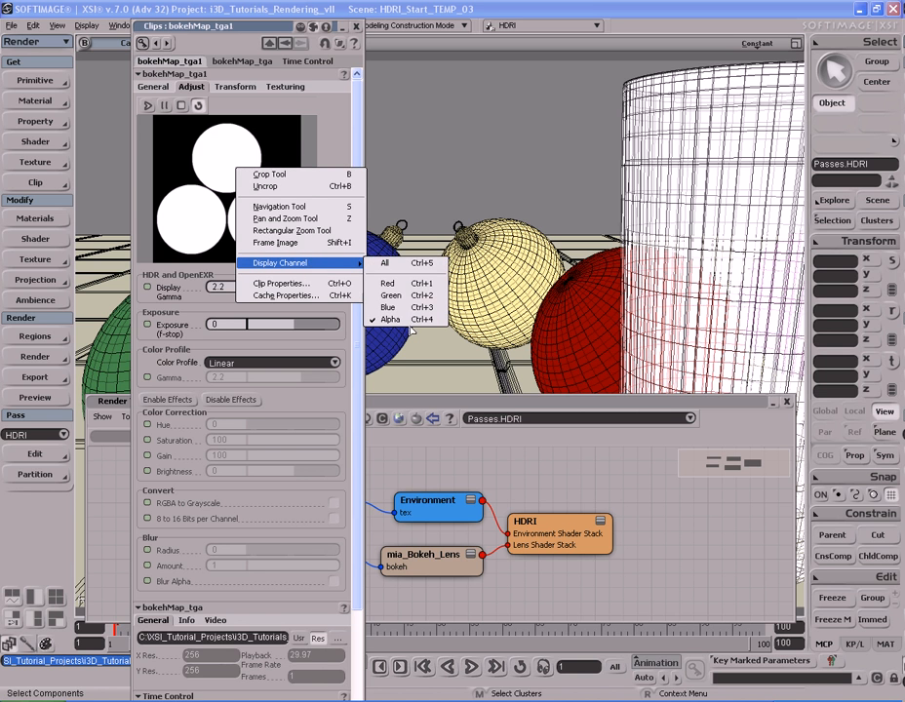
{"action": "left_click", "coordinate": [385, 264]}
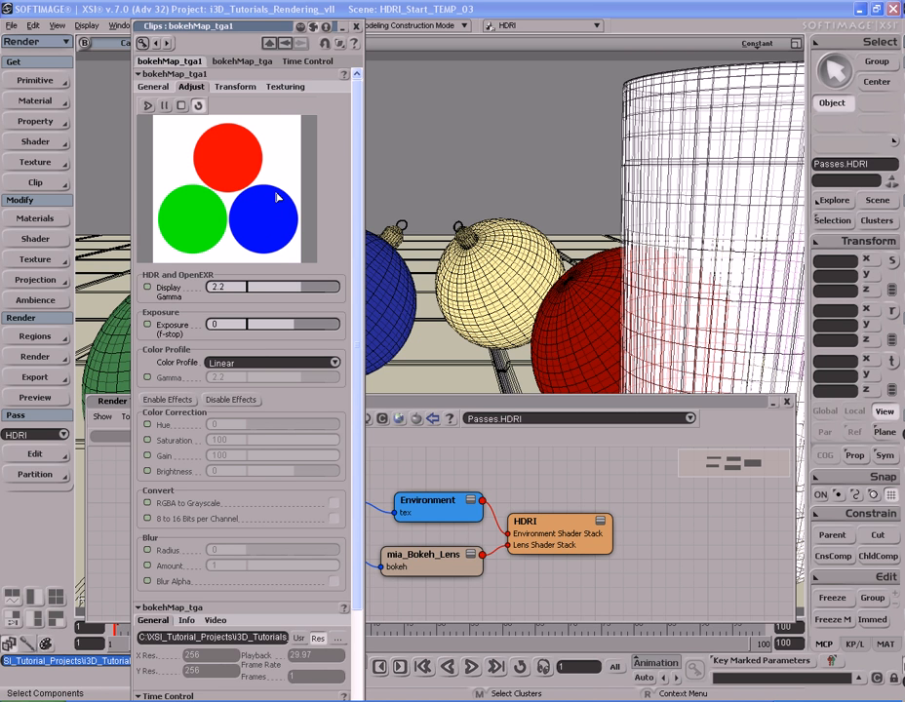
Step: Set the bokehMap clip's color profile to sRGB and close the clip properties
{"action": "left_click", "coordinate": [267, 363]}
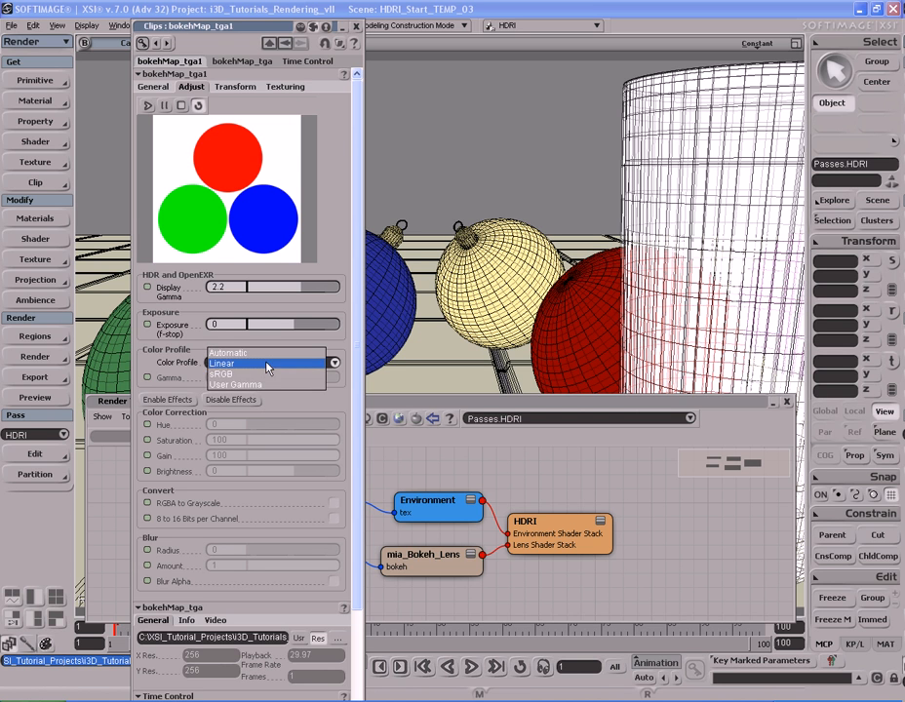
{"action": "left_click", "coordinate": [267, 374]}
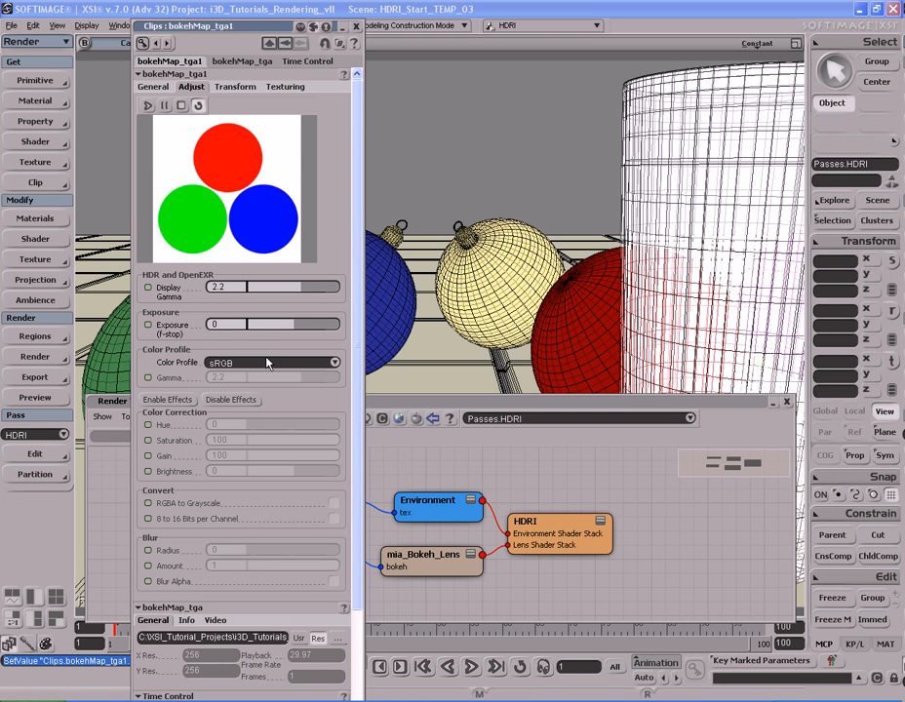
{"action": "left_click", "coordinate": [357, 31]}
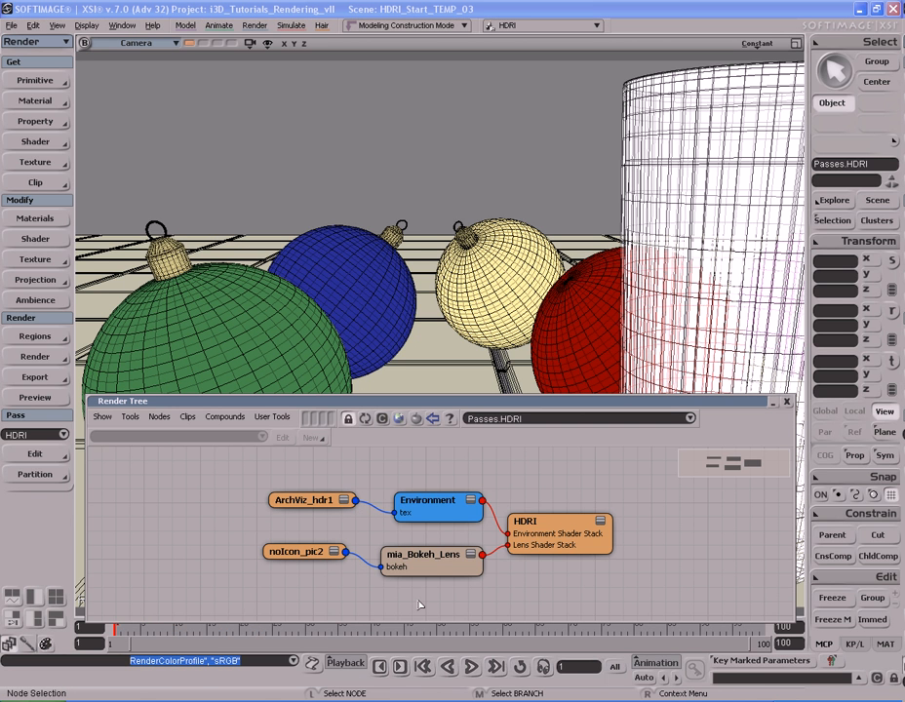
Step: Add the bokehMap_tga clip to the HDRI pass's Render Tree and place it in free space beside the ArchViz_hdr1 node
{"action": "mouse_move", "coordinate": [289, 561]}
{"action": "left_mouse_down"}
{"action": "mouse_move", "coordinate": [298, 562]}
{"action": "mouse_move", "coordinate": [263, 563]}
{"action": "mouse_move", "coordinate": [277, 554]}
{"action": "left_mouse_up"}
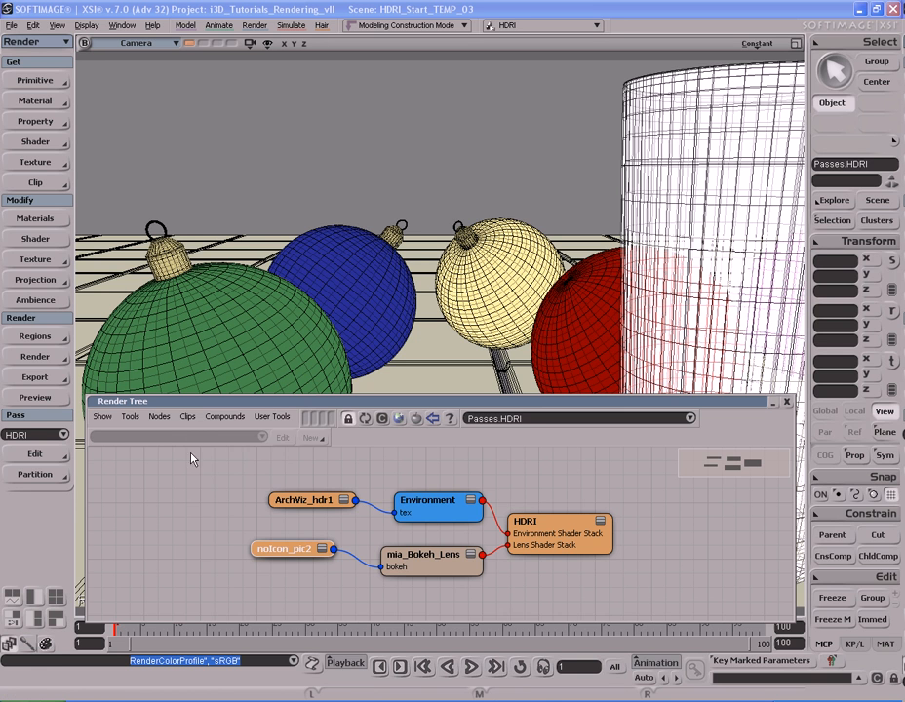
{"action": "left_click", "coordinate": [186, 417]}
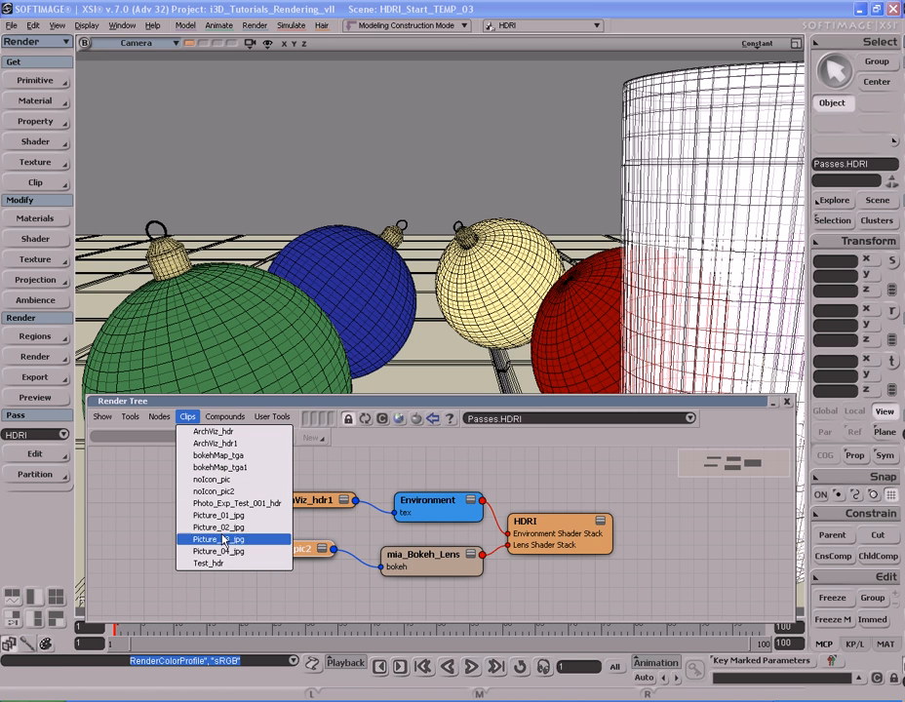
{"action": "left_click", "coordinate": [231, 455]}
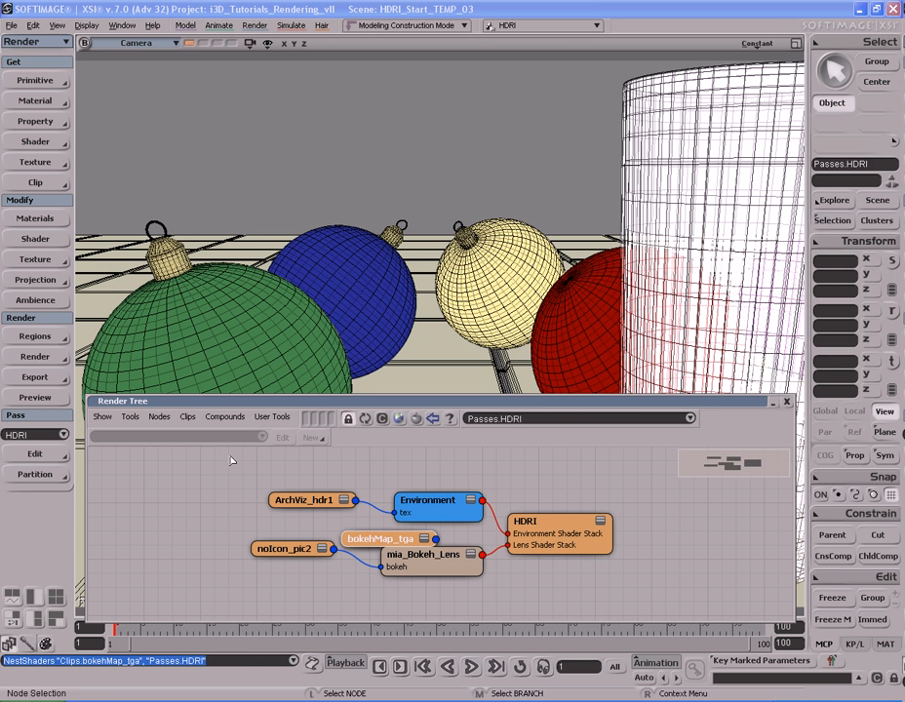
{"action": "left_click_drag", "start_coordinate": [380, 540], "coordinate": [172, 511]}
Step: Connect bokehMap_tga to the bokeh input of mia_Bokeh_Lens in place of noIcon_pic2 and tidy the two clip nodes
{"action": "left_click_drag", "start_coordinate": [227, 510], "coordinate": [405, 570]}
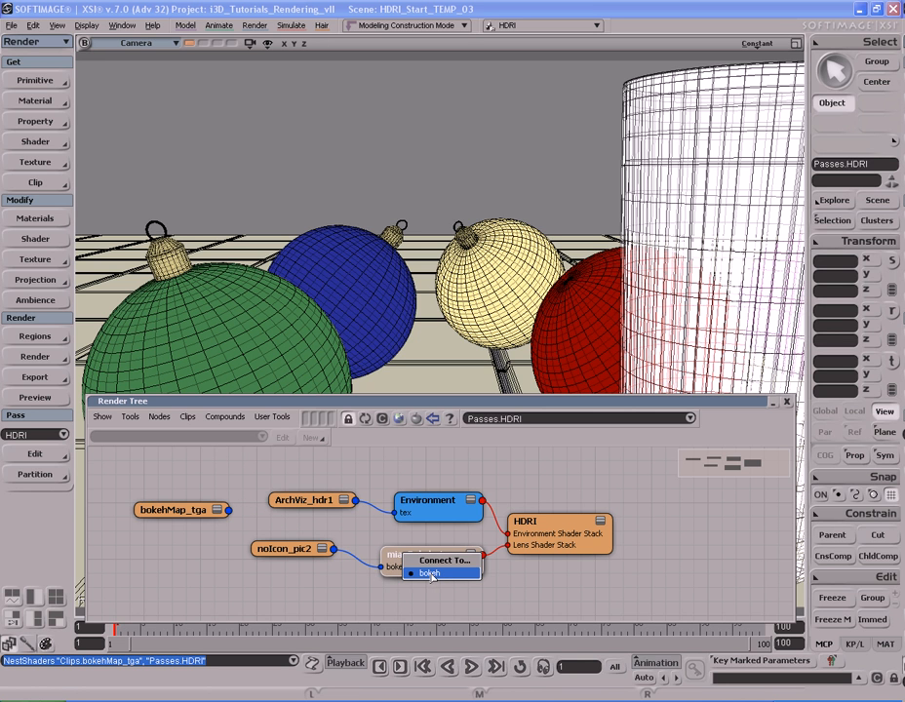
{"action": "left_click", "coordinate": [430, 575]}
{"action": "left_click_drag", "start_coordinate": [292, 548], "coordinate": [222, 565]}
{"action": "left_click_drag", "start_coordinate": [192, 515], "coordinate": [318, 546]}
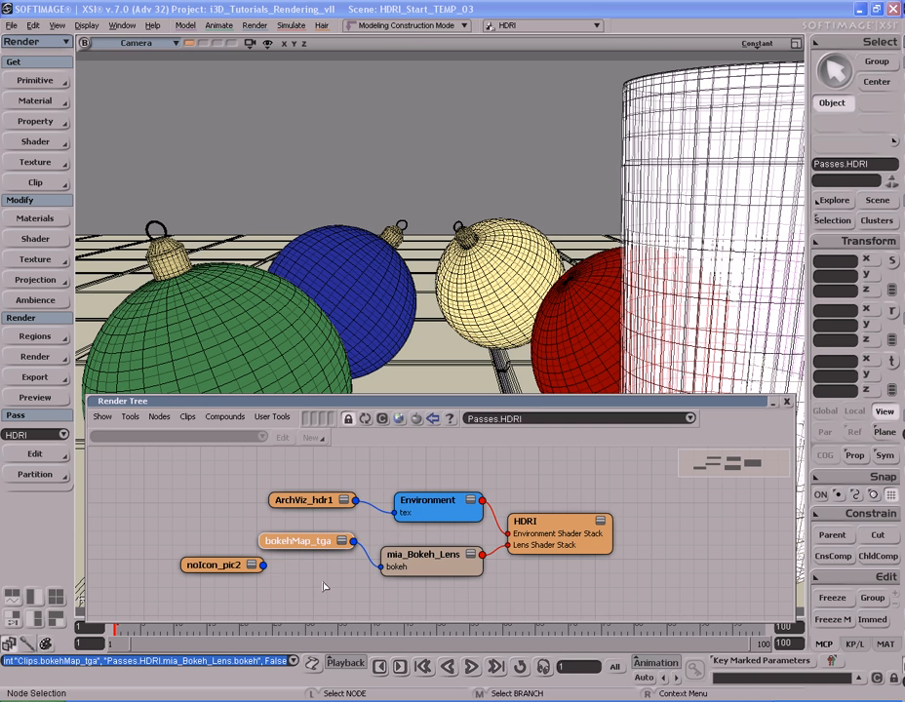
Step: Open the mia_Bokeh_Lens properties, collapse their clip and Time Control sections, and close the Render Tree
{"action": "double_click", "coordinate": [429, 555]}
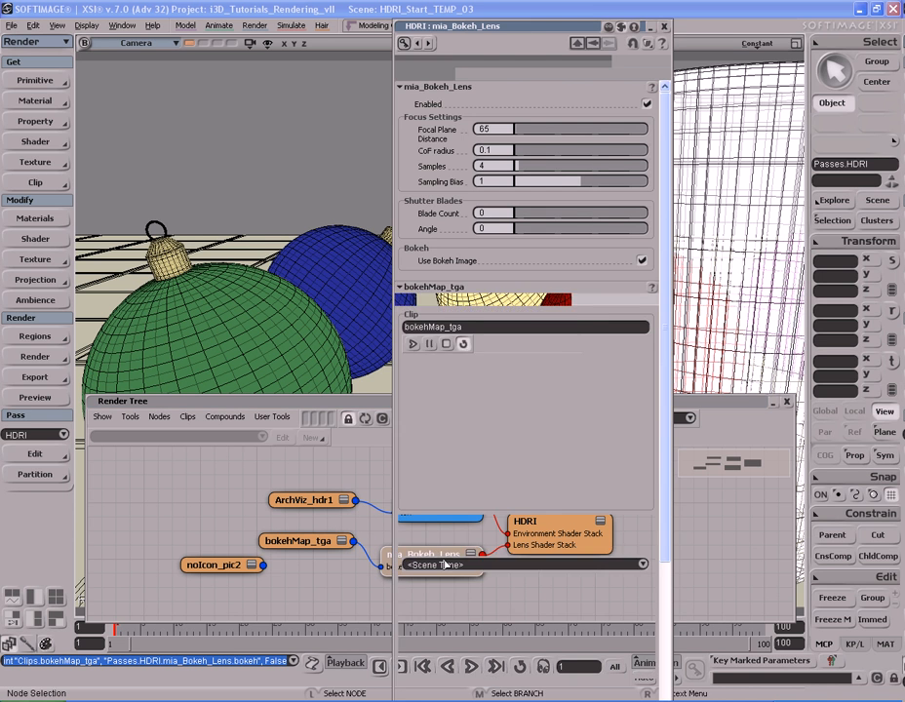
{"action": "left_click", "coordinate": [494, 288]}
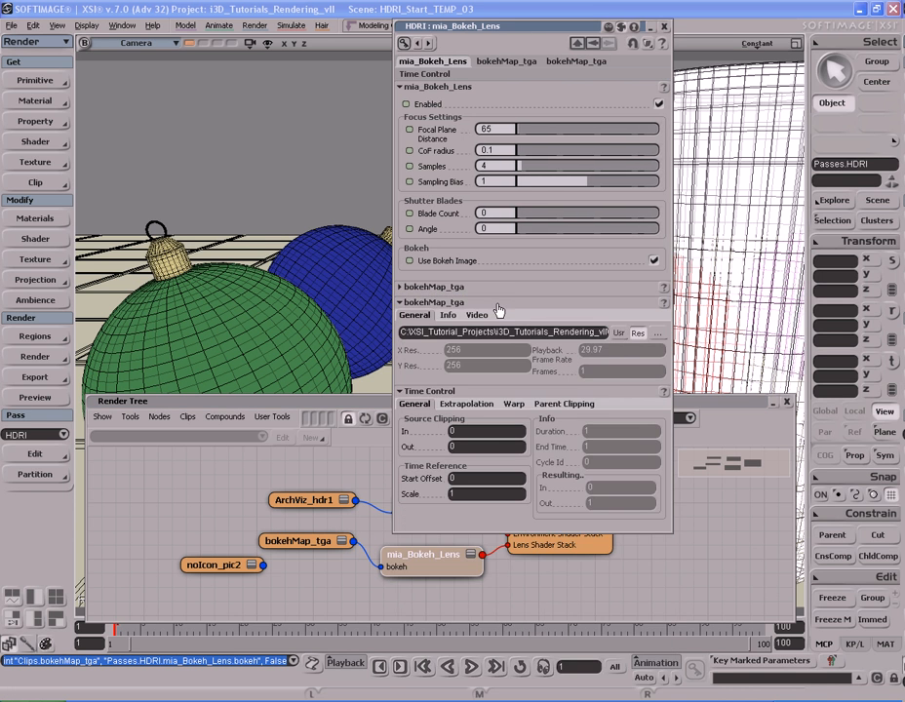
{"action": "left_click", "coordinate": [496, 320]}
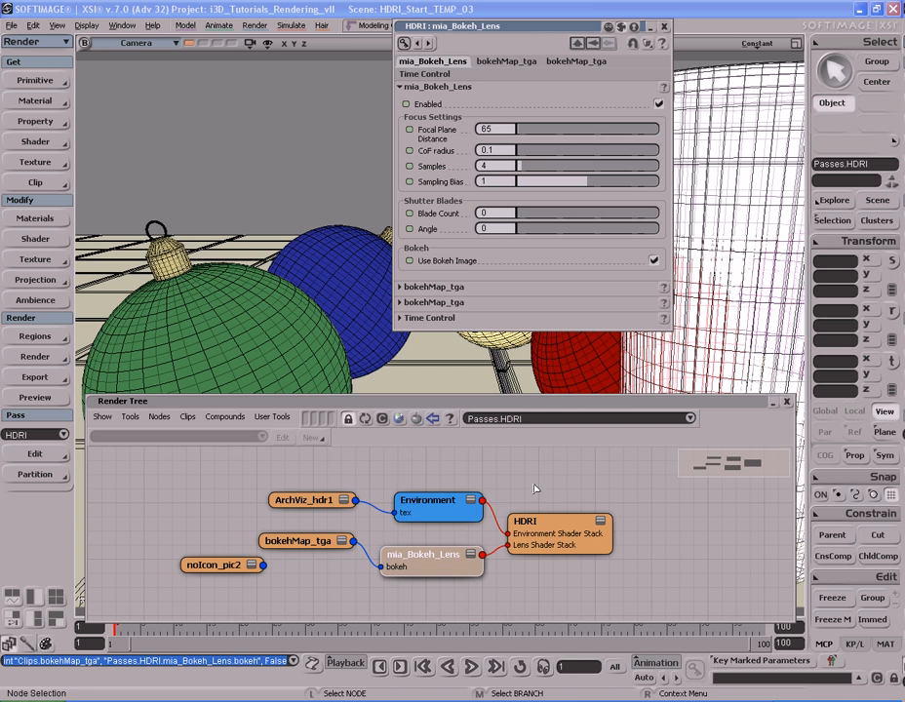
{"action": "left_click", "coordinate": [786, 401]}
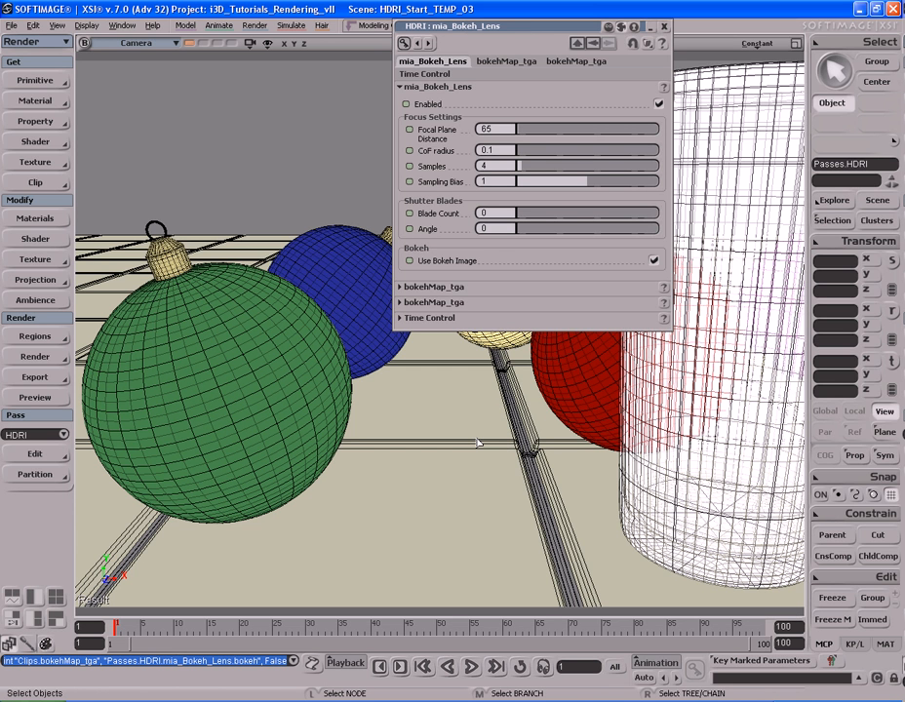
Step: Render a preview of the HDRI pass with the bokehMap image driving the lens blur
{"action": "key", "text": "shift+r"}
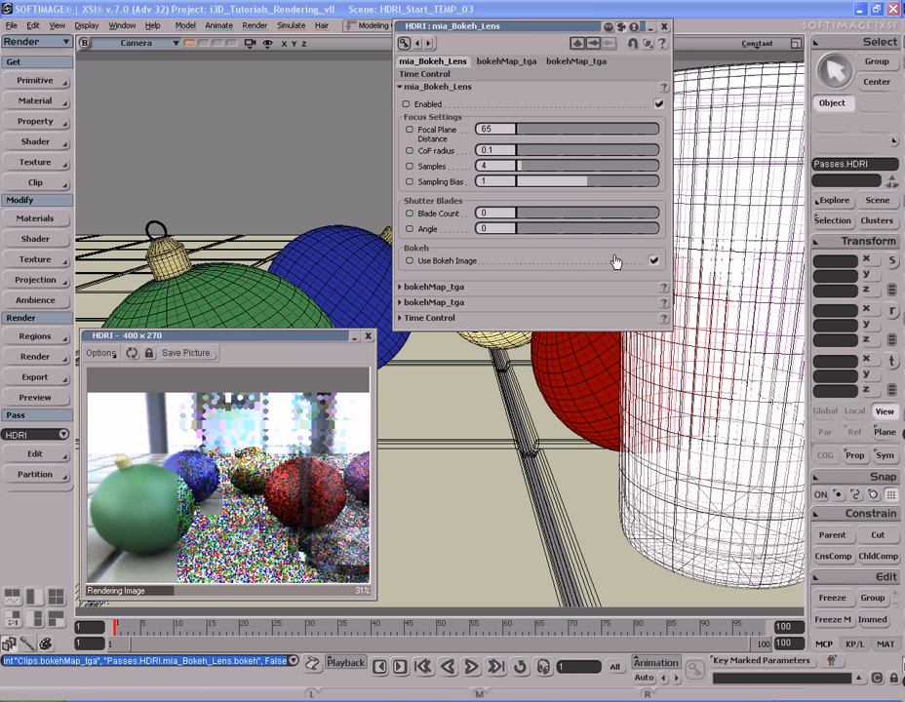
{"action": "left_click", "coordinate": [497, 228]}
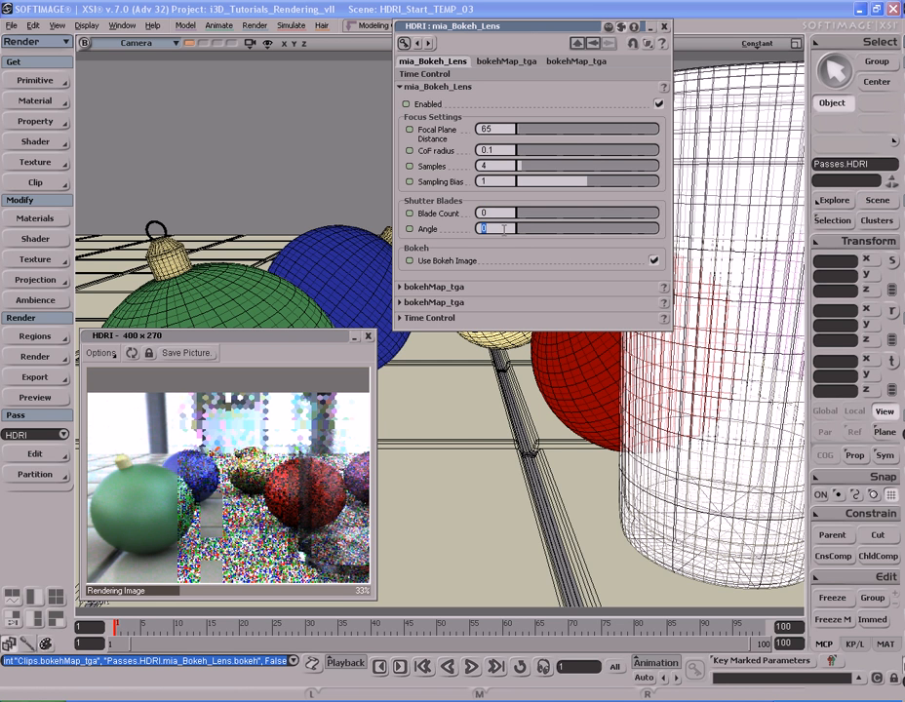
{"action": "left_click", "coordinate": [505, 181]}
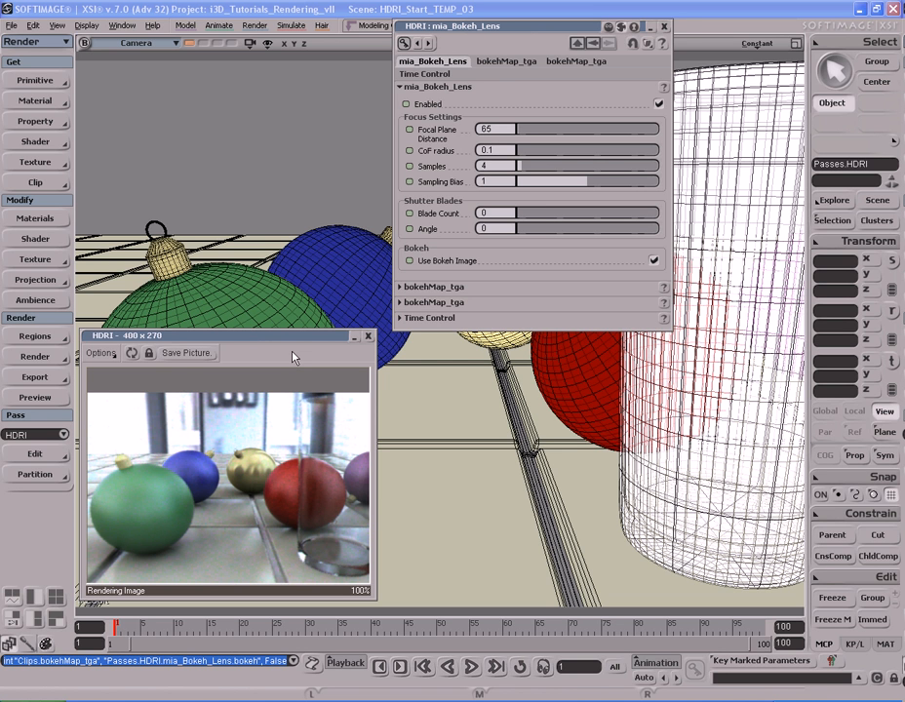
Step: Close the render preview and the mia_Bokeh_Lens properties
{"action": "left_click", "coordinate": [369, 338]}
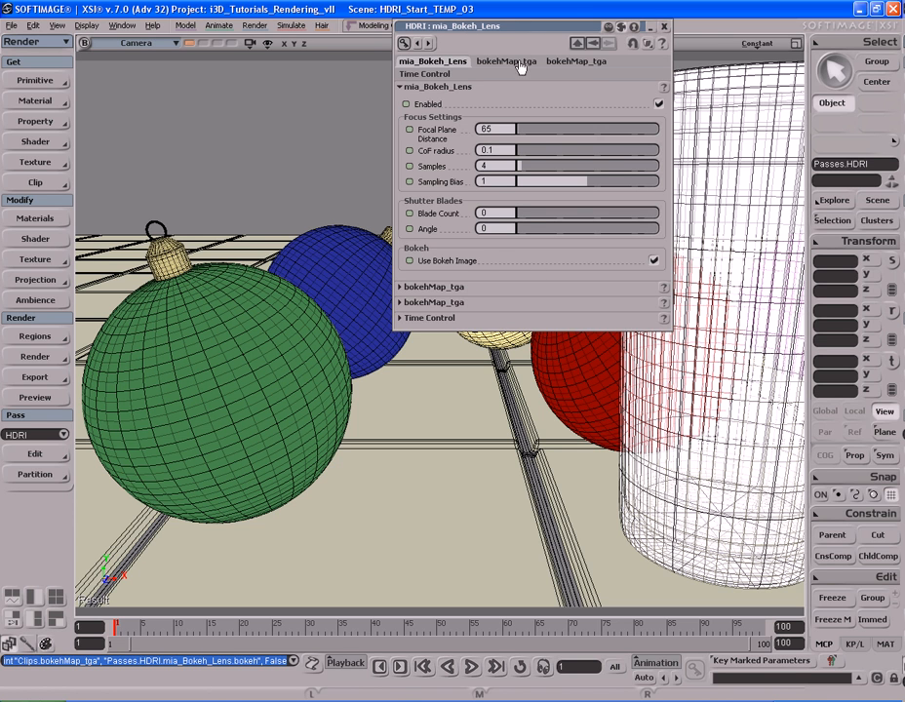
{"action": "left_click_drag", "start_coordinate": [524, 27], "coordinate": [470, 80]}
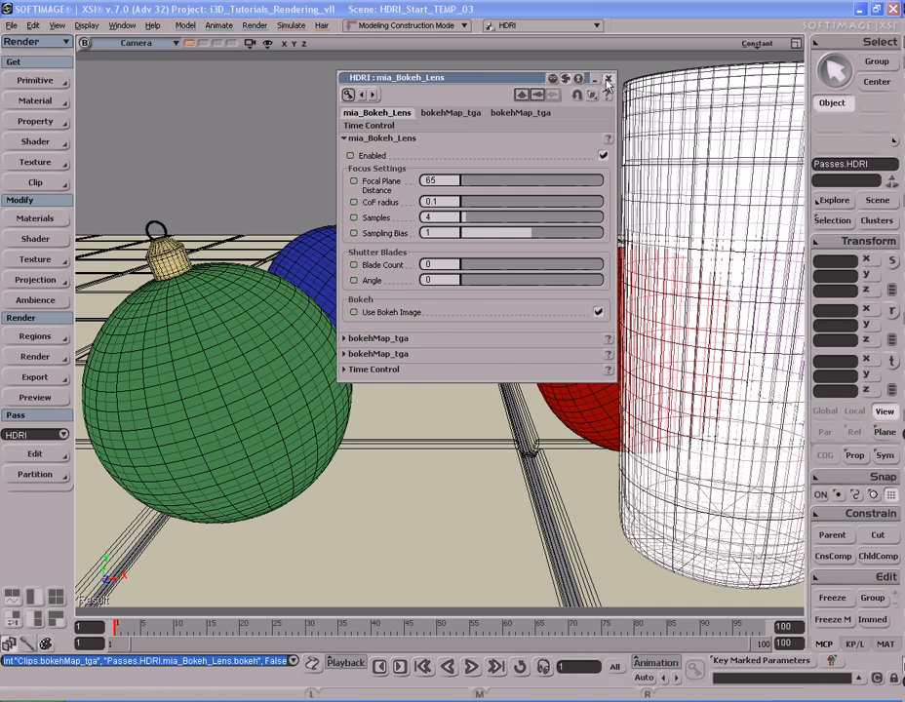
{"action": "left_click", "coordinate": [607, 78]}
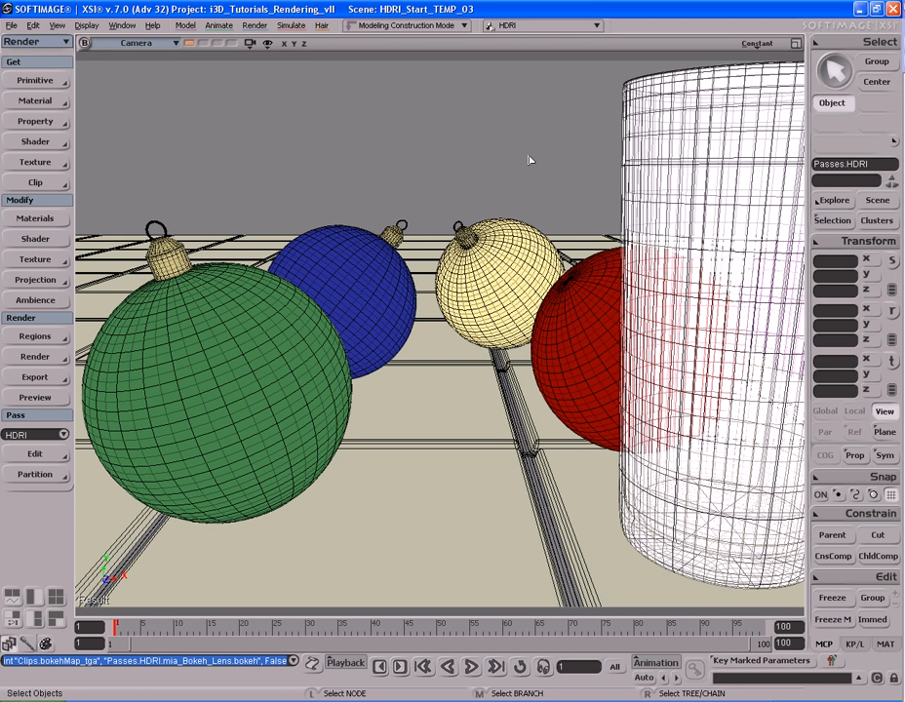
Step: Open the HDRI pass's output options and set the Main render channel's filename to HDRI_Photo
{"action": "left_click", "coordinate": [39, 362]}
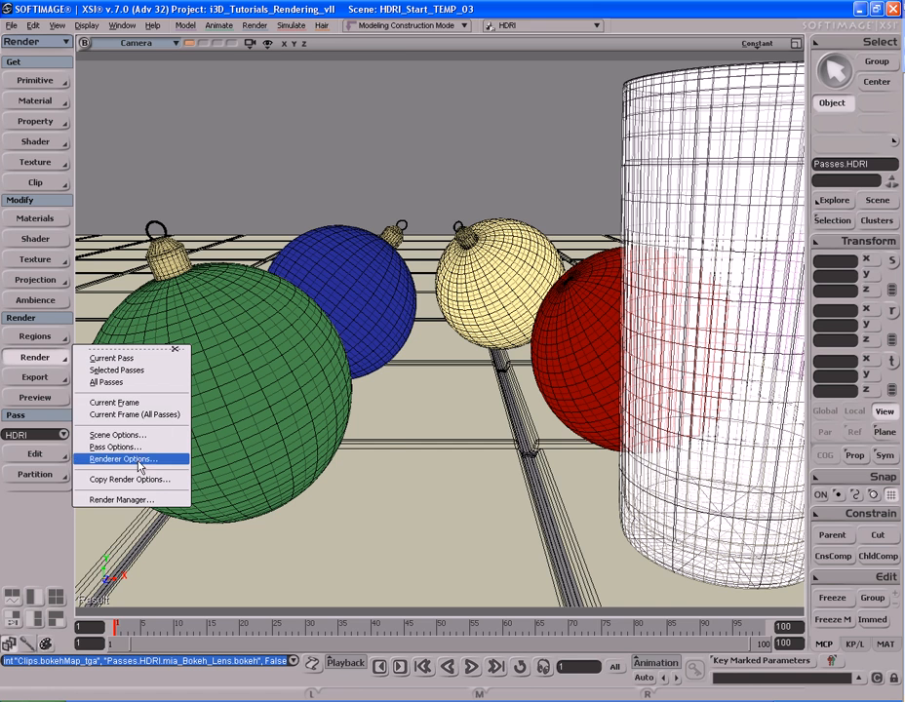
{"action": "left_click", "coordinate": [109, 449]}
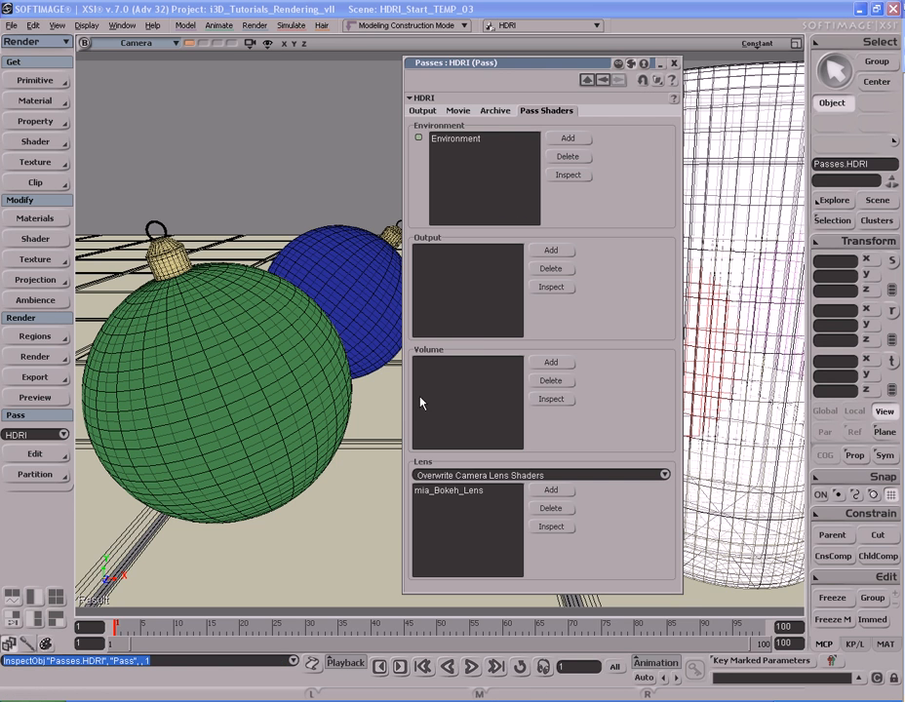
{"action": "left_click", "coordinate": [422, 112]}
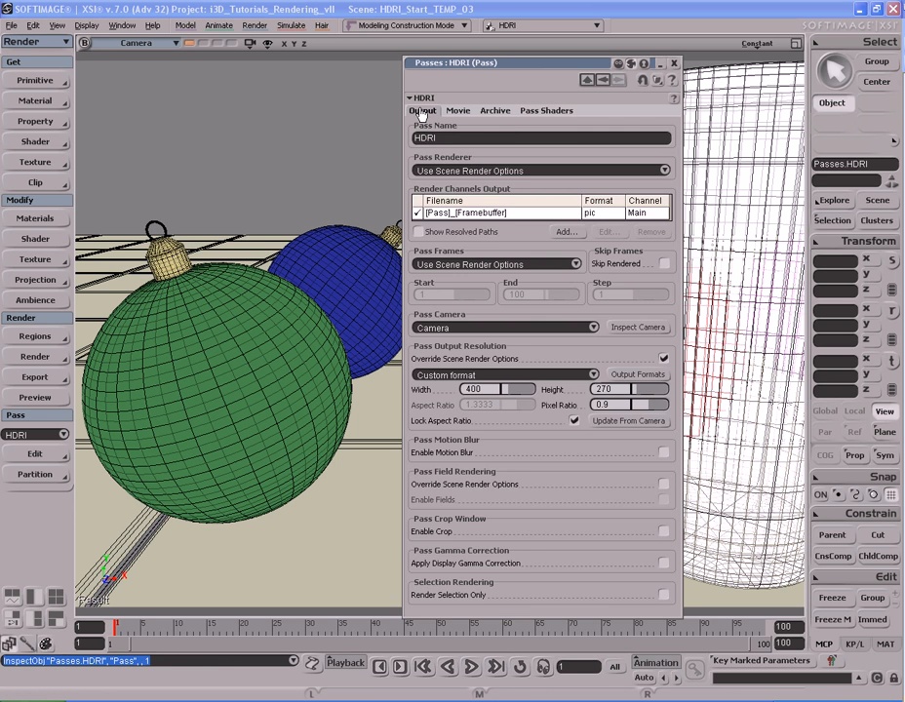
{"action": "left_click", "coordinate": [528, 213]}
{"action": "double_click", "coordinate": [529, 213]}
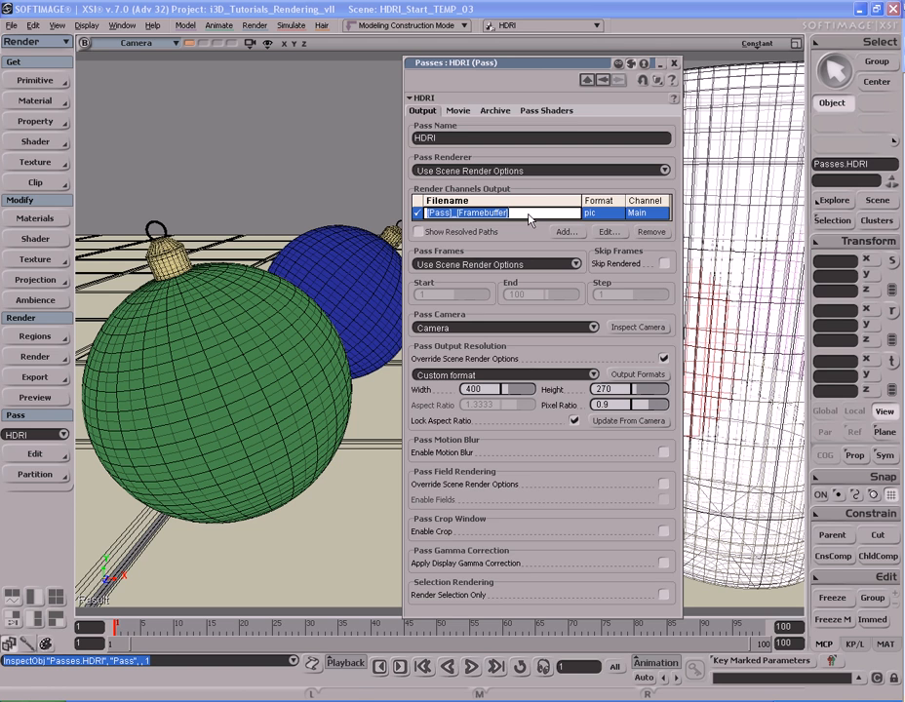
{"action": "type", "text": "HDRI_"}
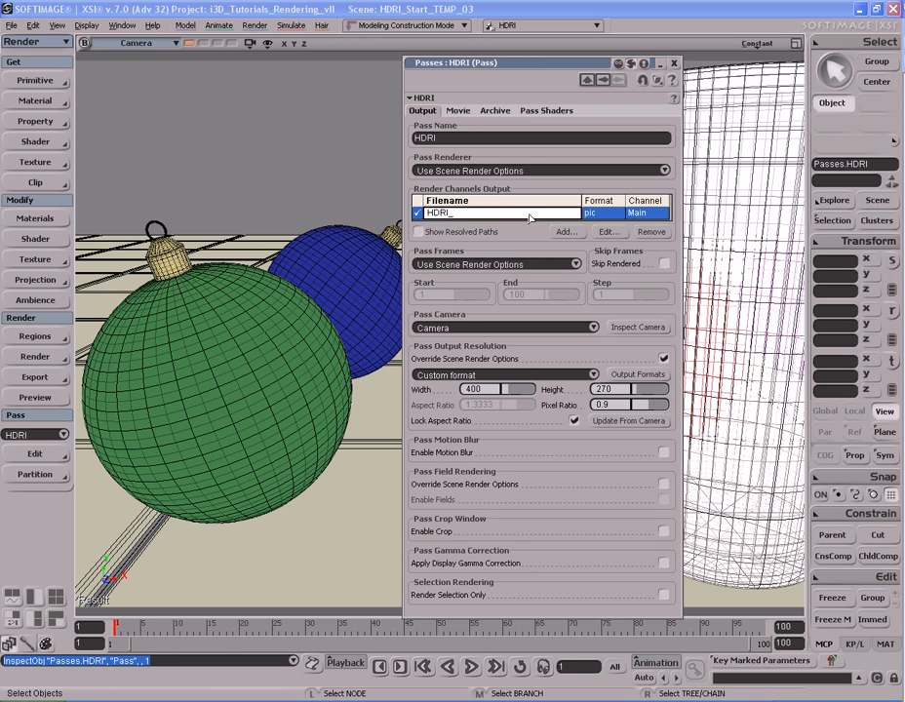
{"action": "type", "text": "Photo"}
{"action": "key", "text": "Return"}
{"action": "double_click", "coordinate": [531, 215]}
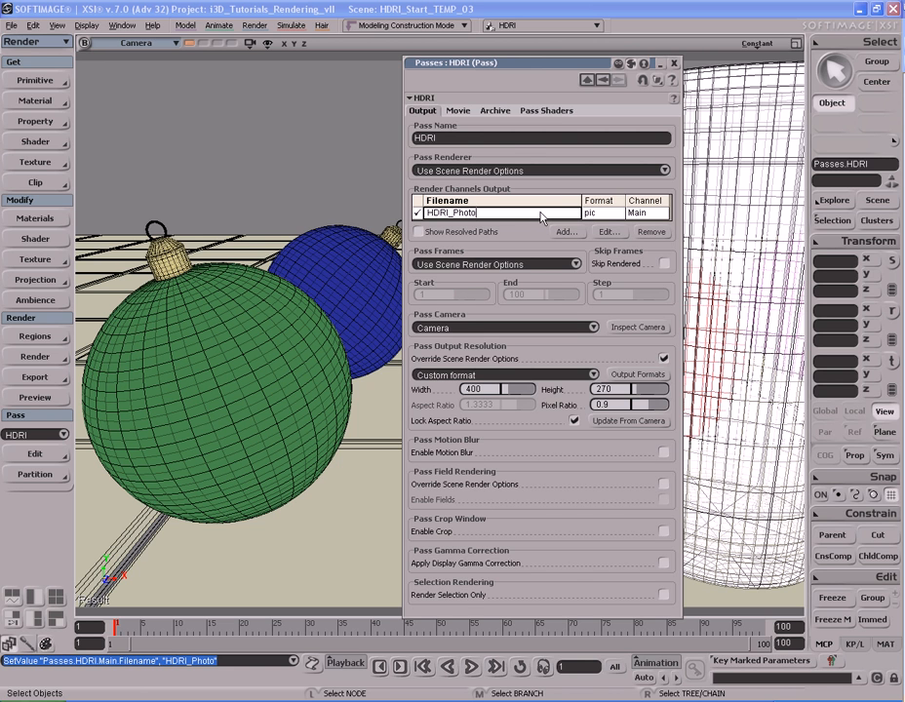
Step: Set the Main render channel's output format to Radiance HDR (.hdr) and close the pass options
{"action": "left_click", "coordinate": [608, 231]}
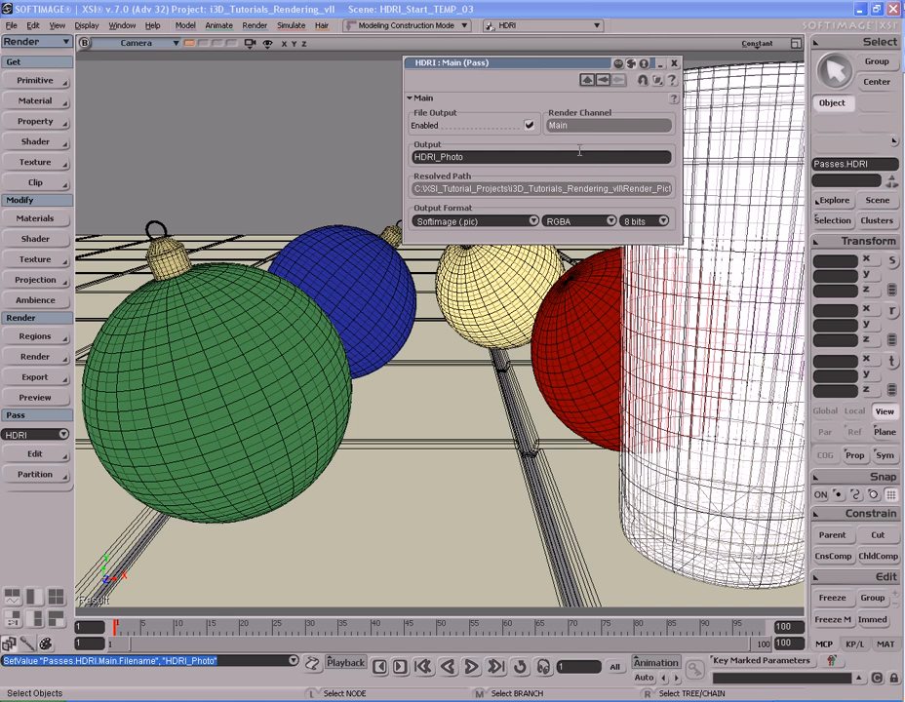
{"action": "left_click", "coordinate": [534, 222]}
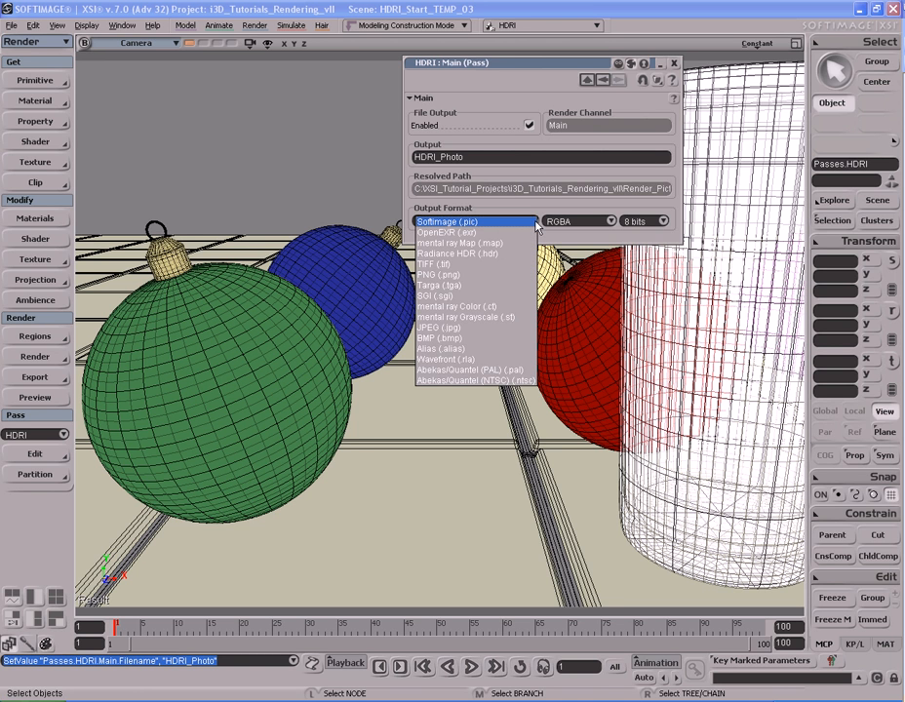
{"action": "left_click", "coordinate": [492, 256]}
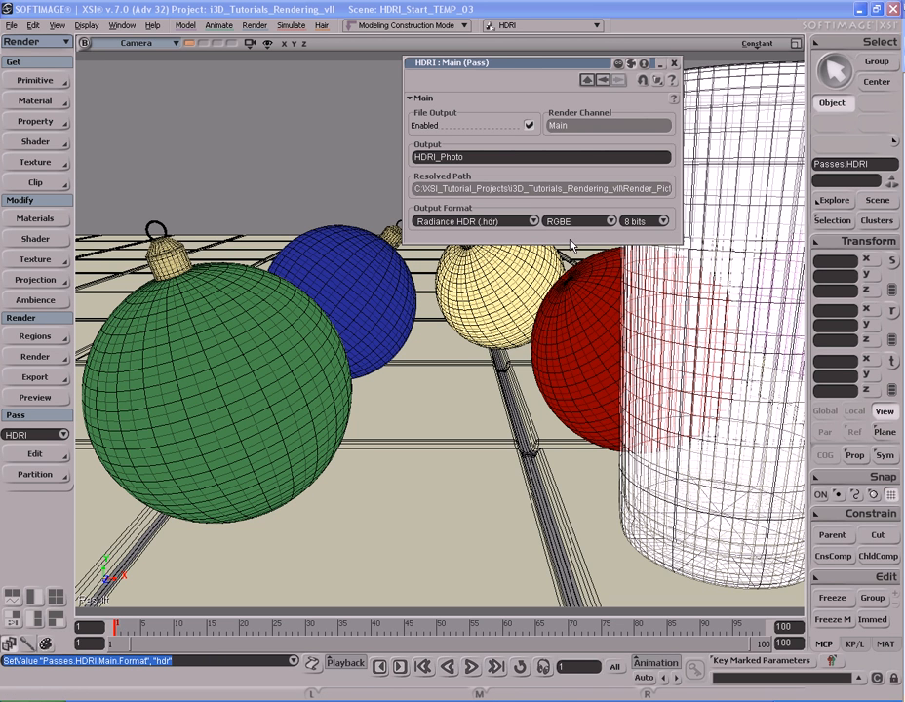
{"action": "left_click", "coordinate": [604, 80]}
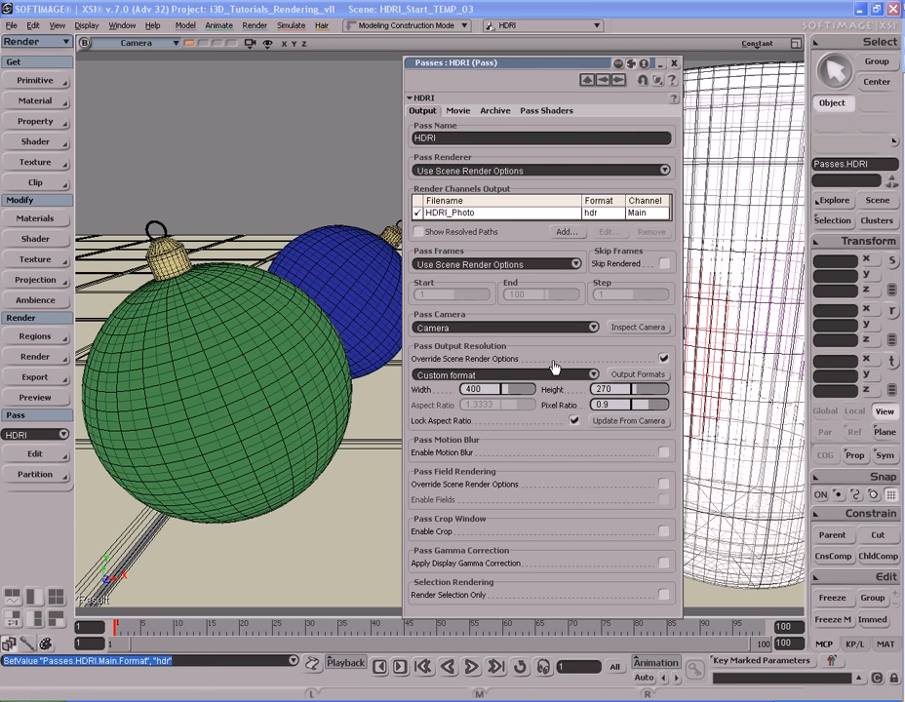
{"action": "left_click", "coordinate": [673, 64]}
Step: Render the current frame of the HDRI pass to file
{"action": "left_click", "coordinate": [35, 359]}
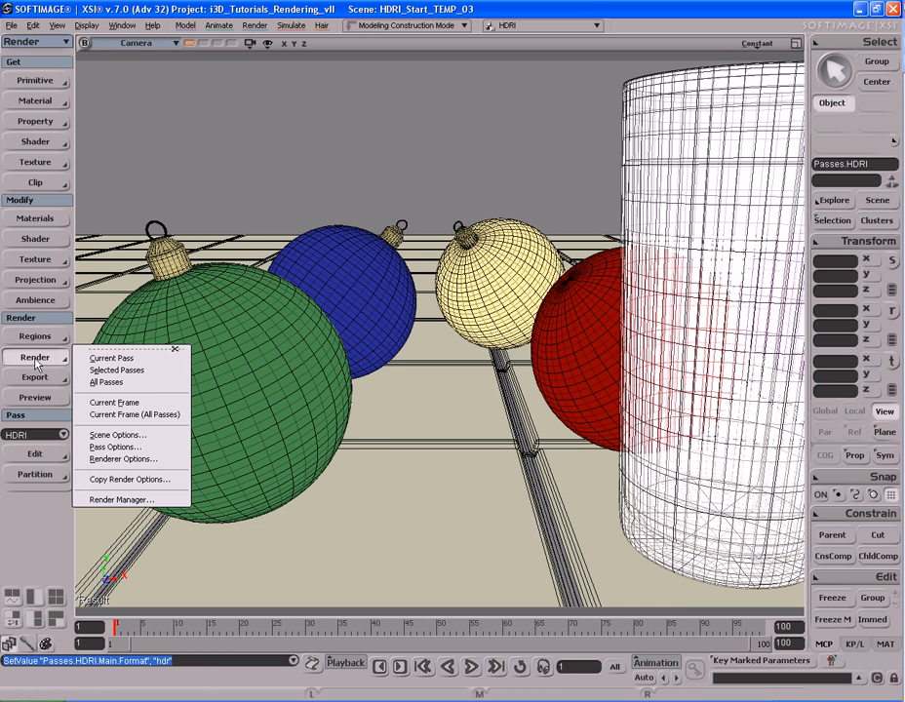
{"action": "left_click", "coordinate": [125, 403]}
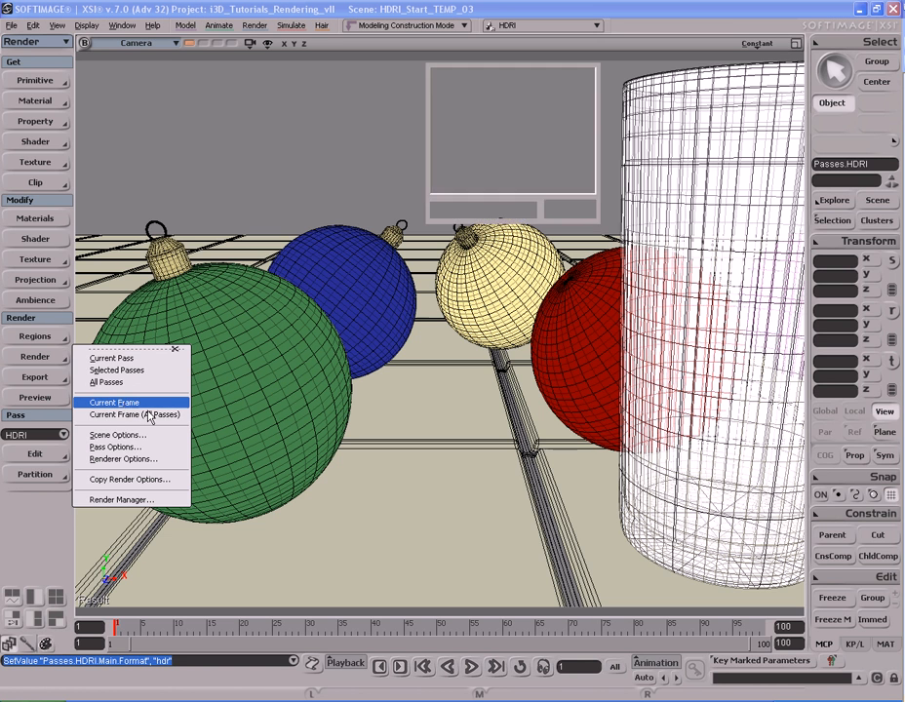